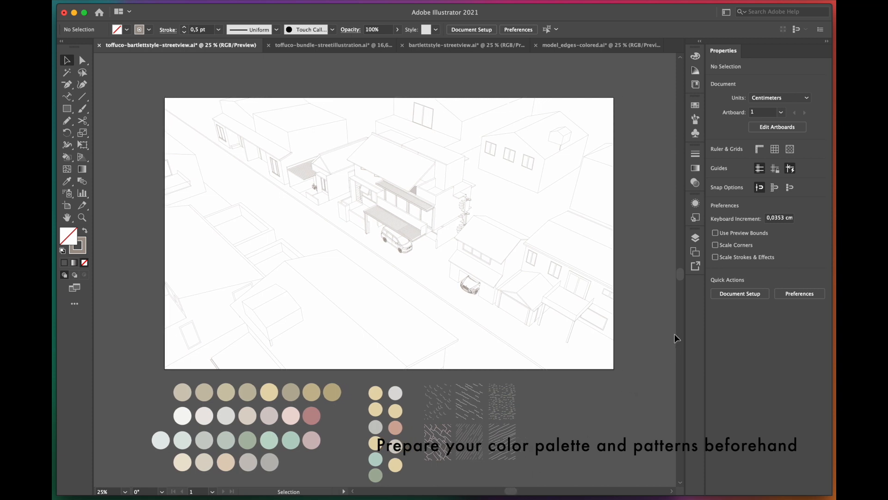
# Step: Select all of the street scene's line work and make it a Live Paint group
pyautogui.scroll(1, 652, 346)
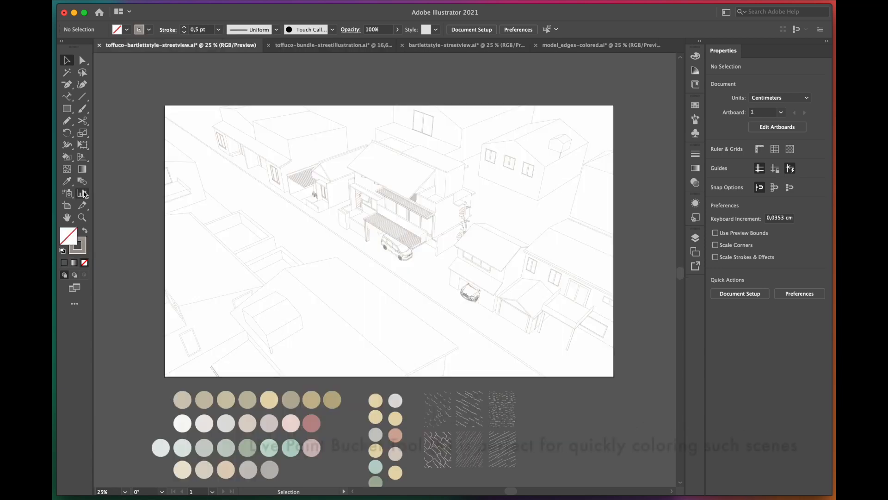
pyautogui.press('m')
pyautogui.moveTo(189, 113); pyautogui.dragTo(614, 376)
pyautogui.press('v')
pyautogui.press('super+a')
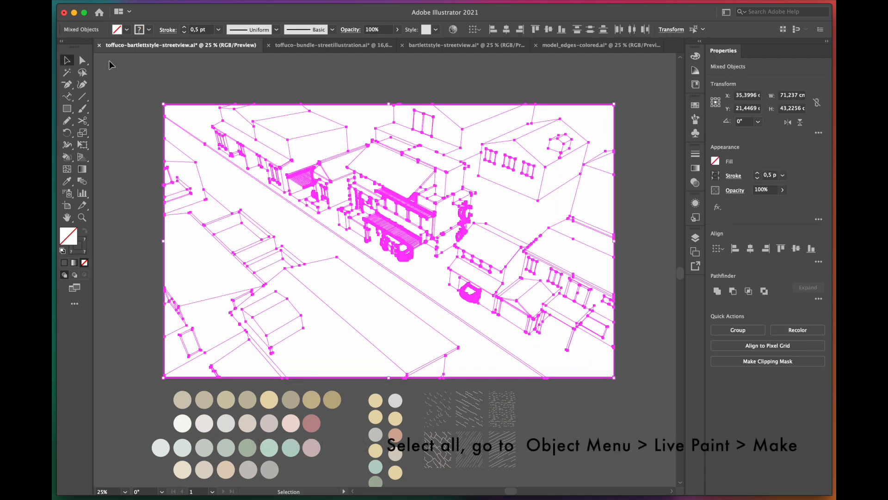
pyautogui.click(163, 5)
pyautogui.moveTo(208, 321)
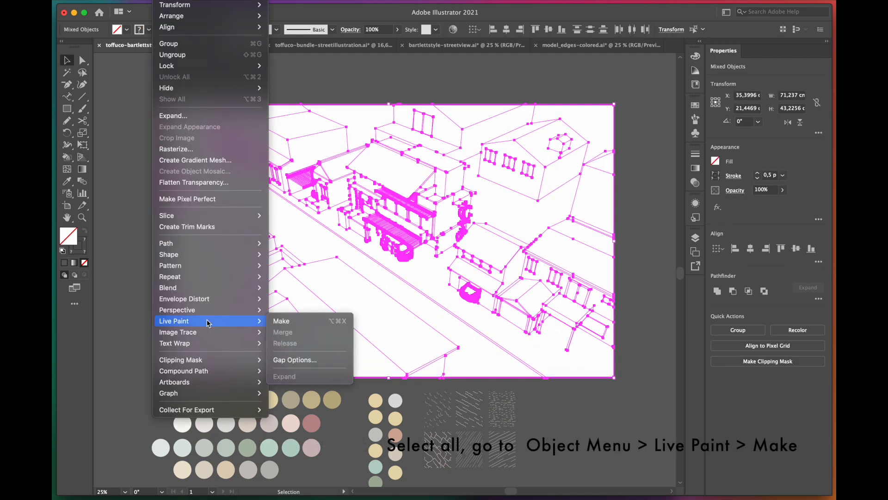
pyautogui.click(282, 323)
pyautogui.press('Return')
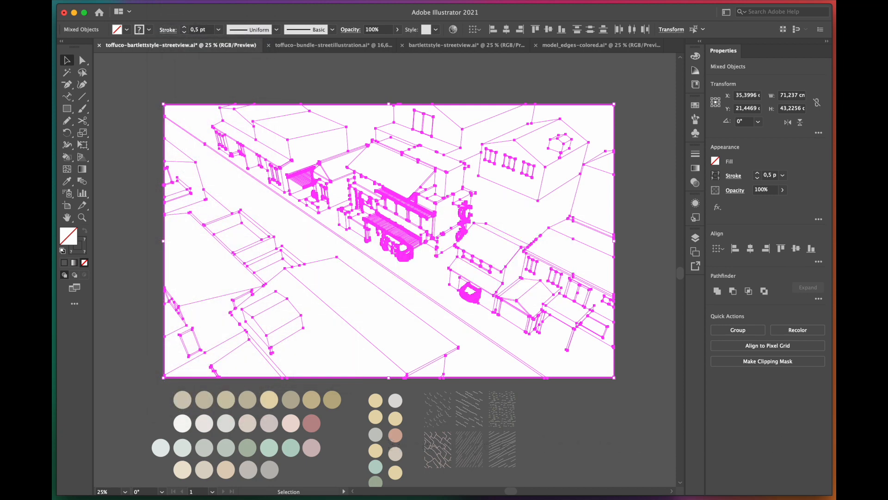
pyautogui.click(141, 354)
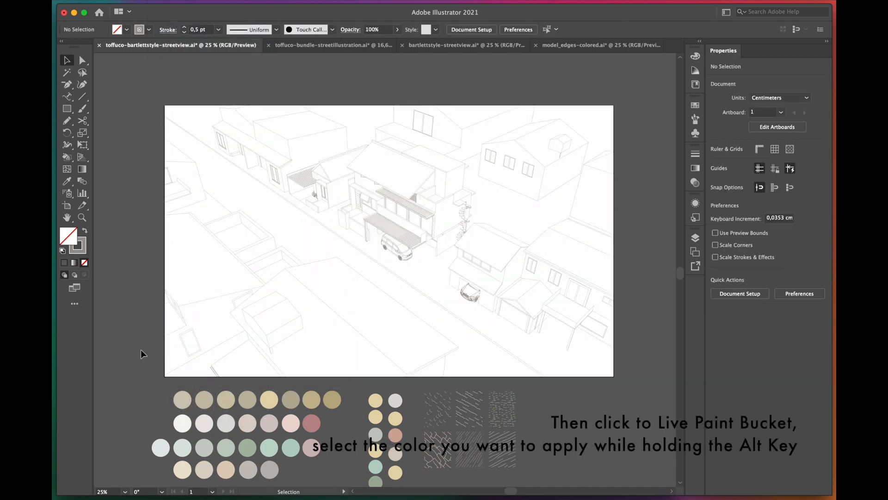
# Step: With the Live Paint Bucket, sample the off-white palette colour and fill the walls of the central house's rooftop box
pyautogui.moveTo(68, 160); pyautogui.dragTo(122, 169)
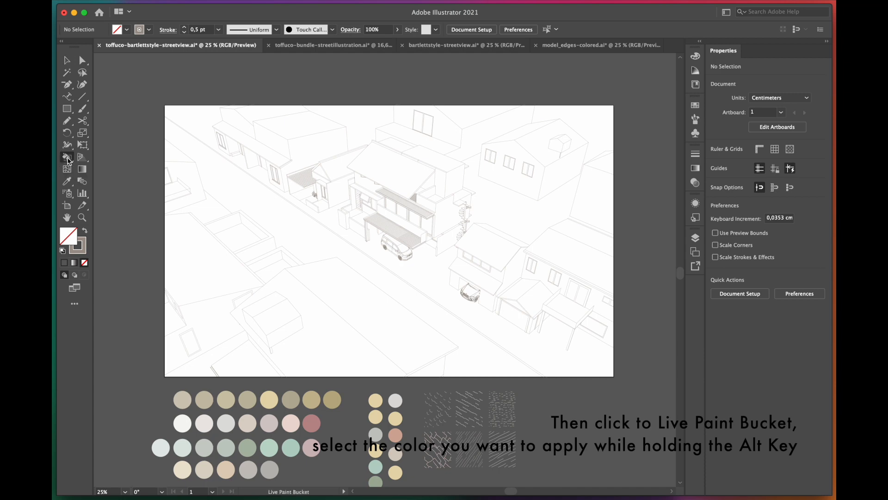
pyautogui.keyDown('alt'); pyautogui.click(187, 422); pyautogui.keyUp('alt')
pyautogui.scroll(4, 432, 144)
pyautogui.click(499, 215)
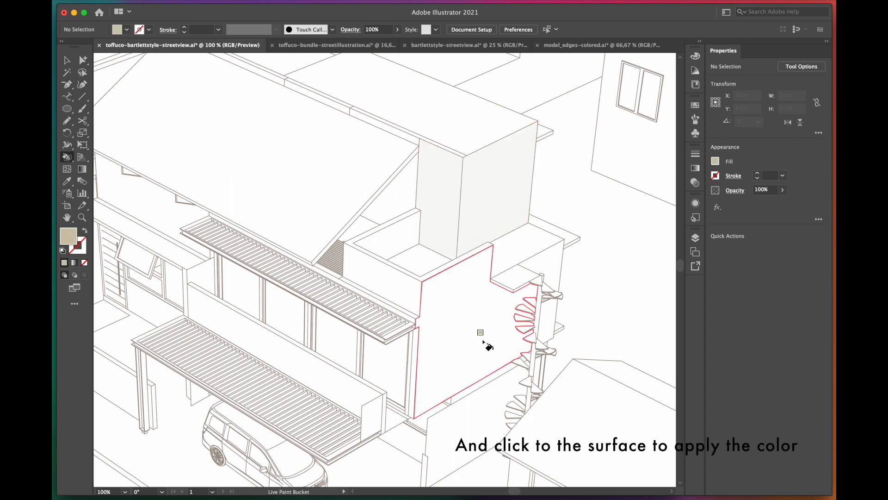
# Step: Fill the central house's side wall, the strip behind the spiral stair and the lower boundary wall with khaki
pyautogui.click(483, 342)
pyautogui.click(549, 278)
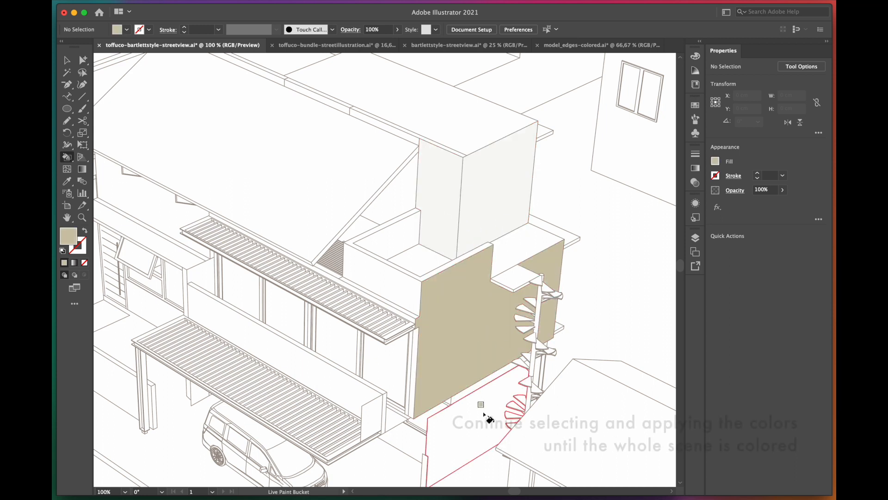
pyautogui.click(506, 408)
pyautogui.click(537, 378)
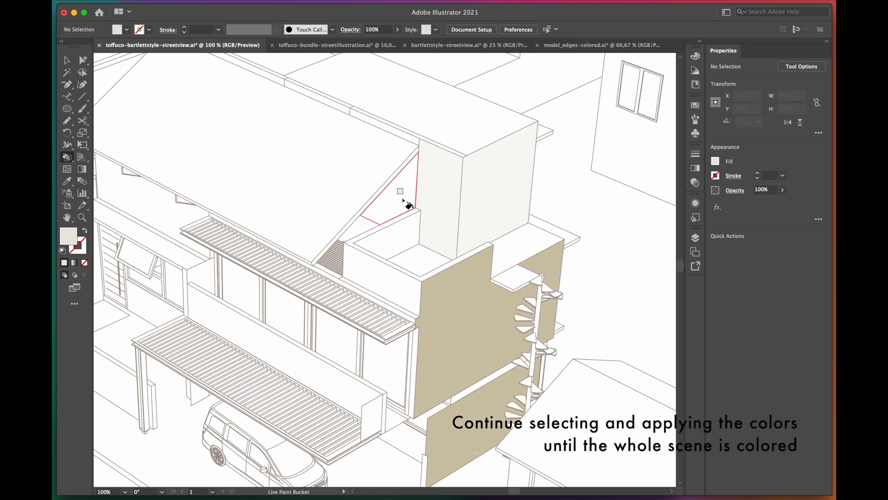
# Step: Paint the central house's gable, roof edging, roof planes and terrace parapet with pale warm and light grey tones
pyautogui.click(403, 199)
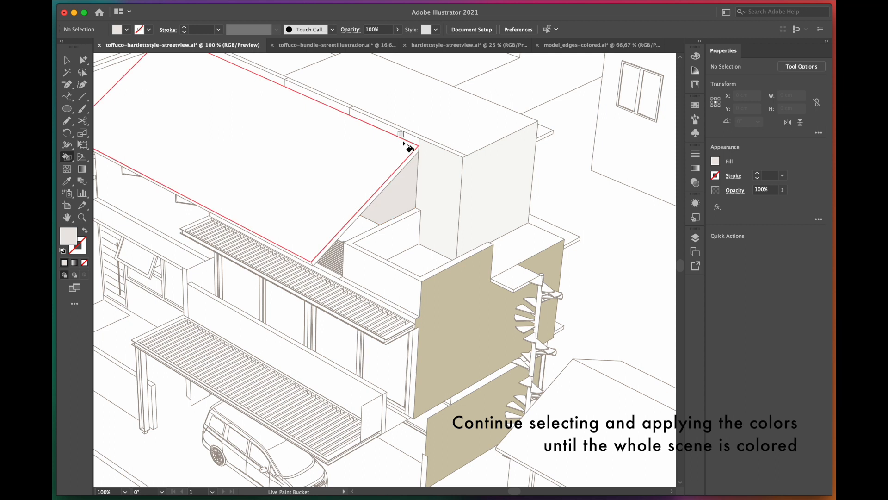
pyautogui.click(401, 135)
pyautogui.click(346, 110)
pyautogui.click(269, 75)
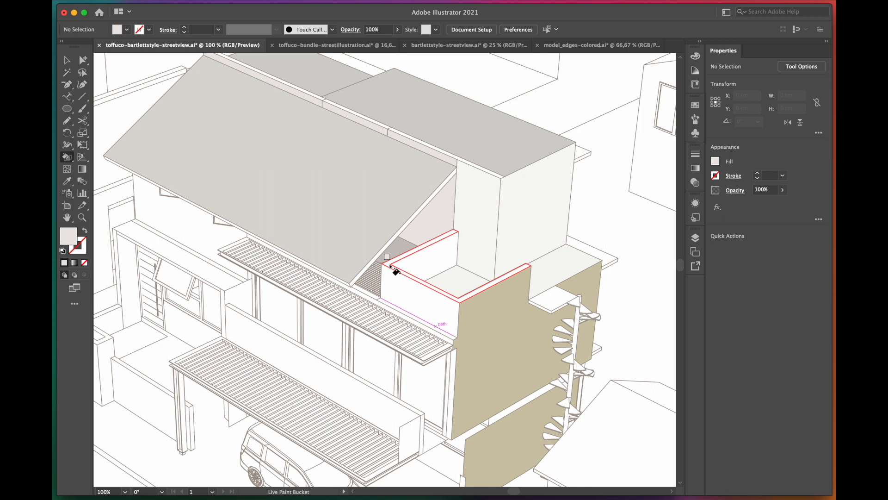
pyautogui.click(391, 268)
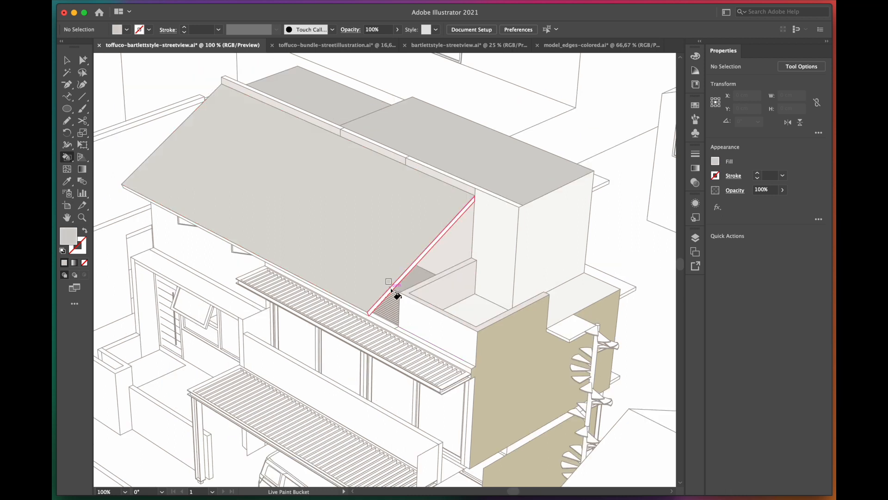
pyautogui.click(362, 311)
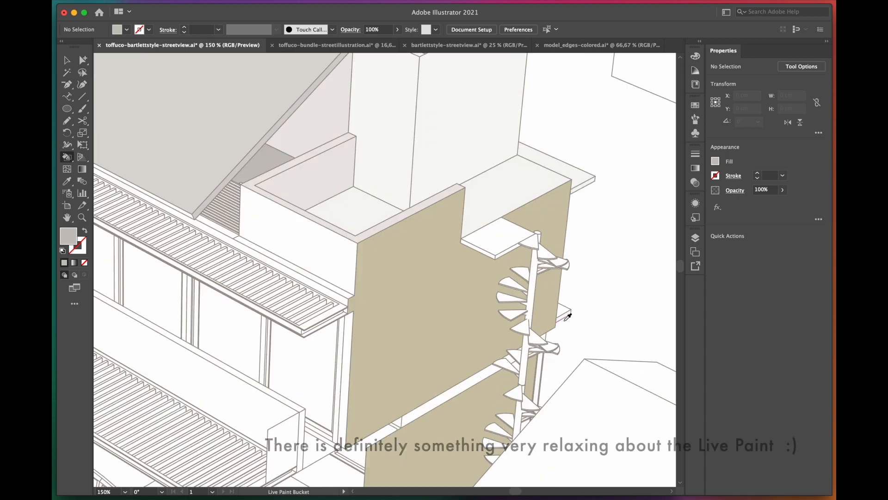
# Step: Fill the spiral staircase's landing, treads and central pole with warm grey
pyautogui.scroll(1, 565, 313)
pyautogui.click(472, 210)
pyautogui.scroll(1, 556, 251)
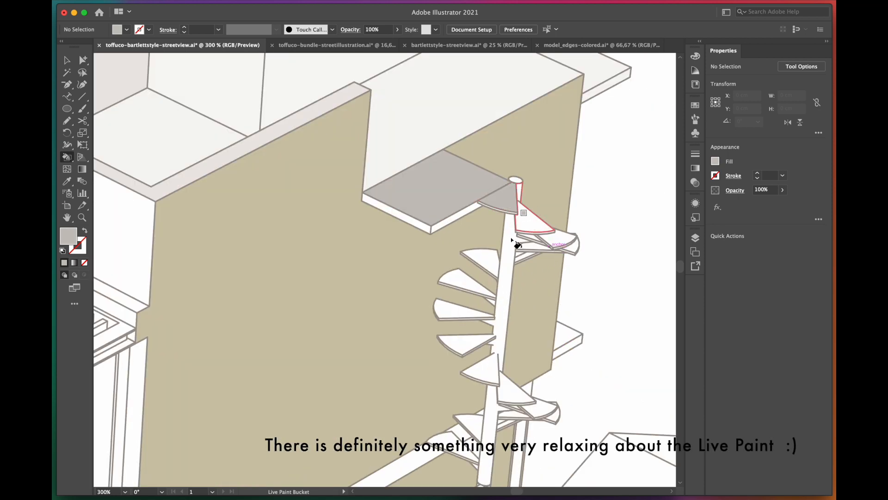
pyautogui.moveTo(516, 235); pyautogui.dragTo(483, 266)
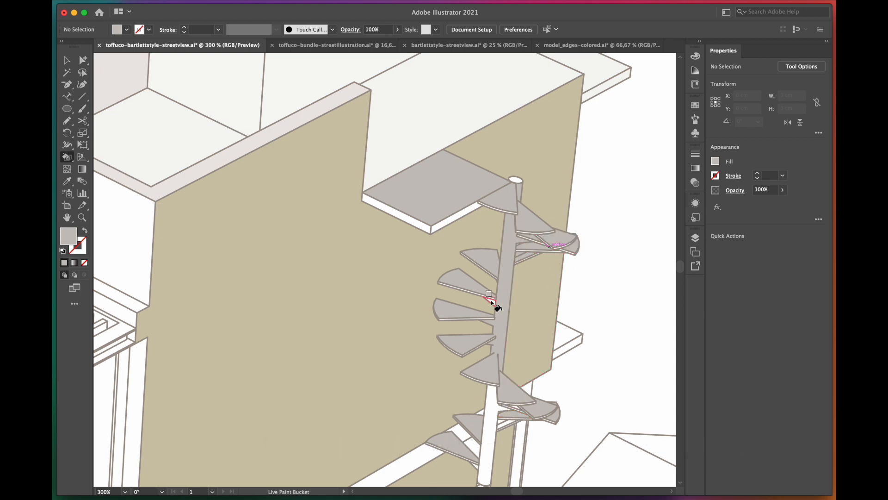
pyautogui.press('v')
pyautogui.scroll(-4, 575, 284)
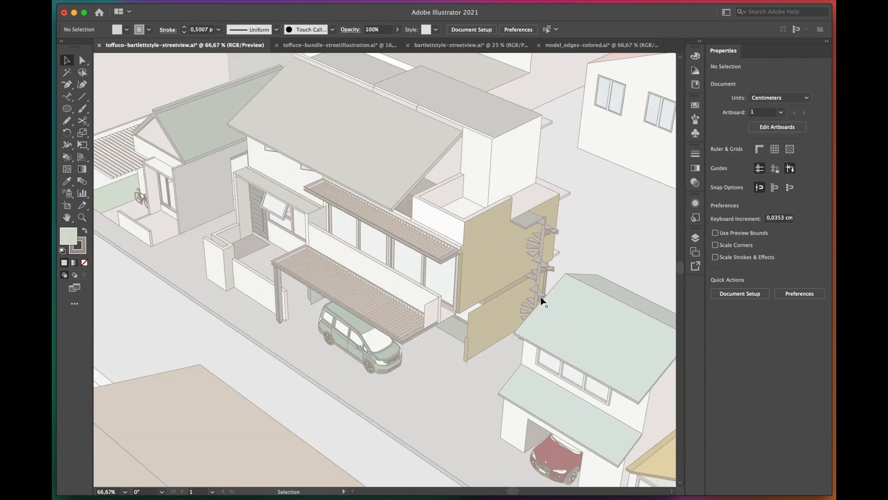
# Step: Select the whole coloured scene and expand its Live Paint group
pyautogui.scroll(-2, 542, 301)
pyautogui.moveTo(574, 409); pyautogui.dragTo(510, 365)
pyautogui.hotkey('ctrl', '-')
pyautogui.hotkey('ctrl', 'a')
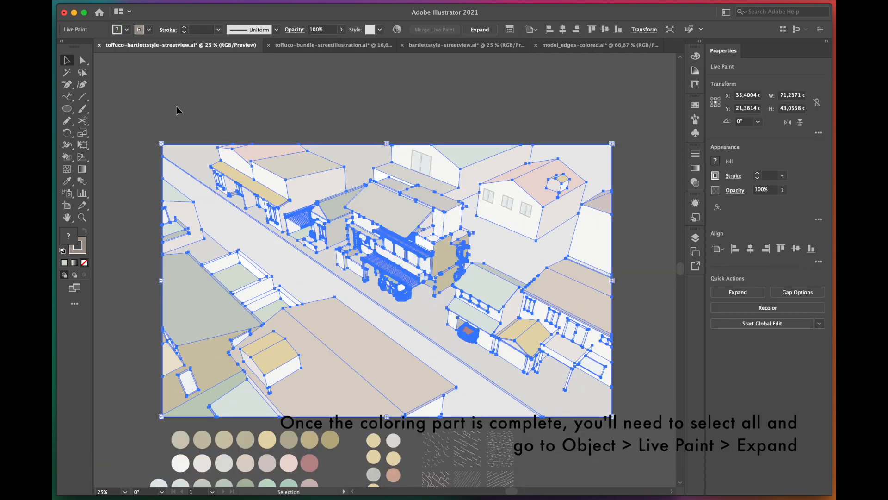
pyautogui.click(166, 1)
pyautogui.moveTo(225, 321)
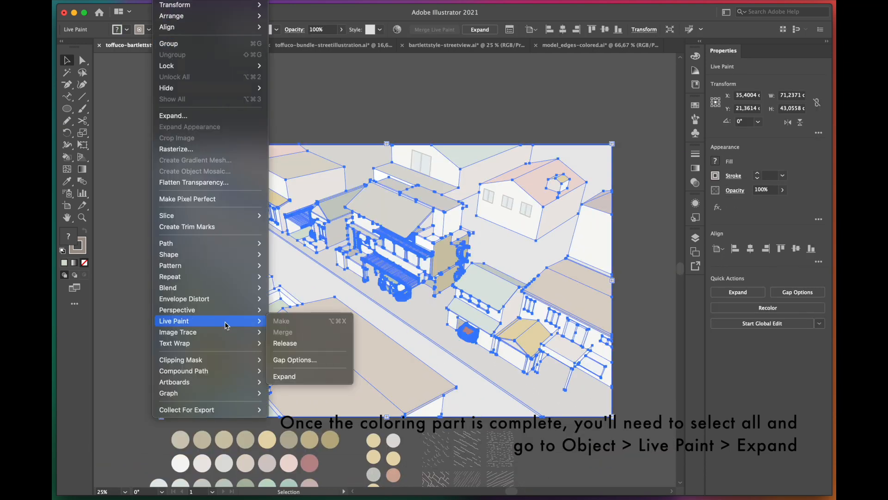
pyautogui.click(284, 376)
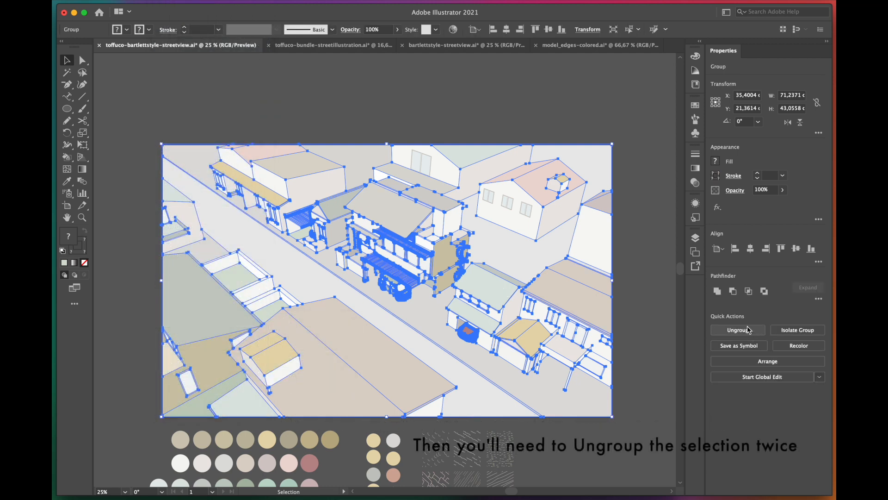
# Step: Ungroup the expanded artwork twice
pyautogui.click(747, 332)
pyautogui.click(647, 320)
pyautogui.click(494, 259)
pyautogui.click(744, 332)
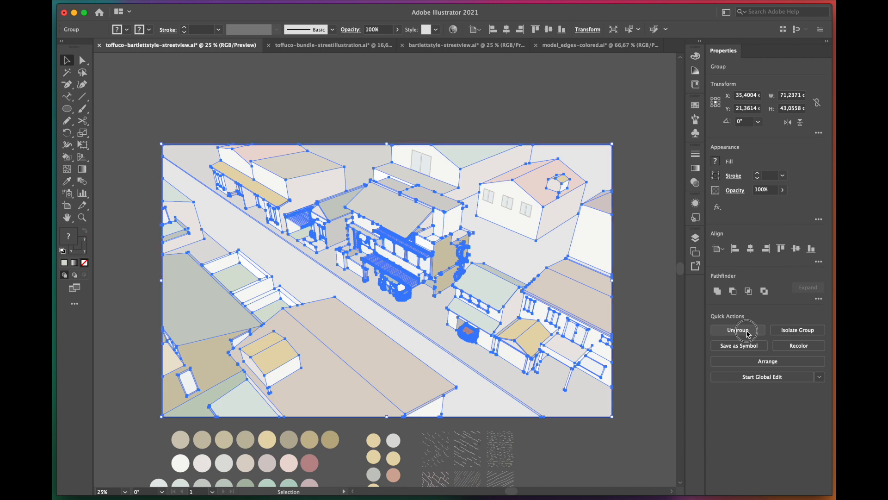
pyautogui.scroll(-1, 631, 310)
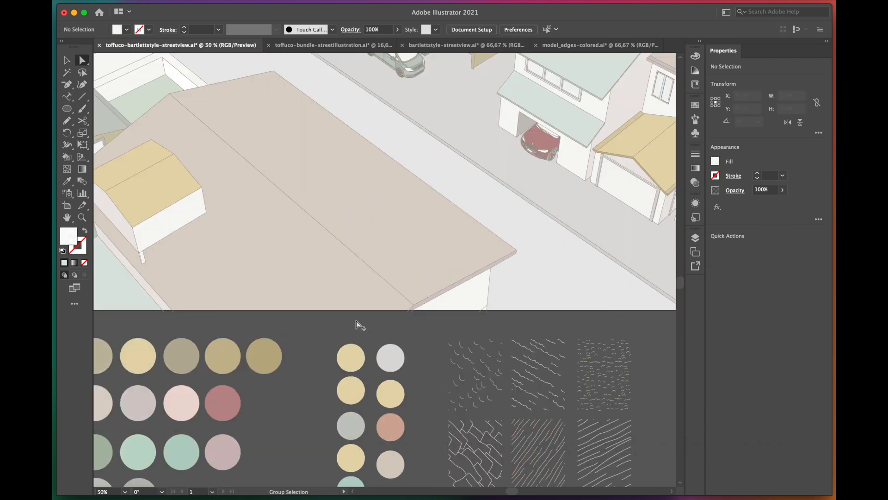
# Step: Duplicate the large foreground roof's dormer-side face, give the copy the sampled diagonal line pattern and align it over the original face
pyautogui.click(348, 283)
pyautogui.moveTo(347, 281); pyautogui.dragTo(342, 294)
pyautogui.press('i')
pyautogui.click(595, 437)
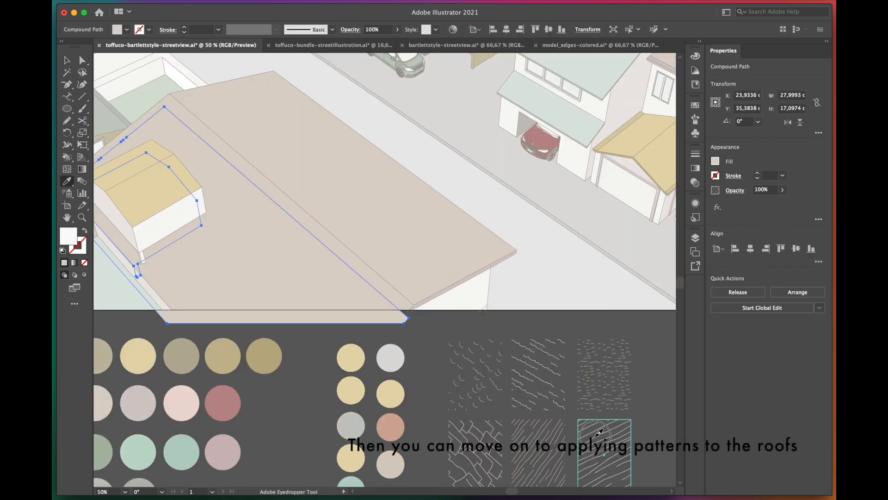
pyautogui.press('a')
pyautogui.scroll(3, 396, 301)
pyautogui.moveTo(379, 325); pyautogui.dragTo(395, 288)
pyautogui.click(490, 397)
pyautogui.scroll(-2, 490, 397)
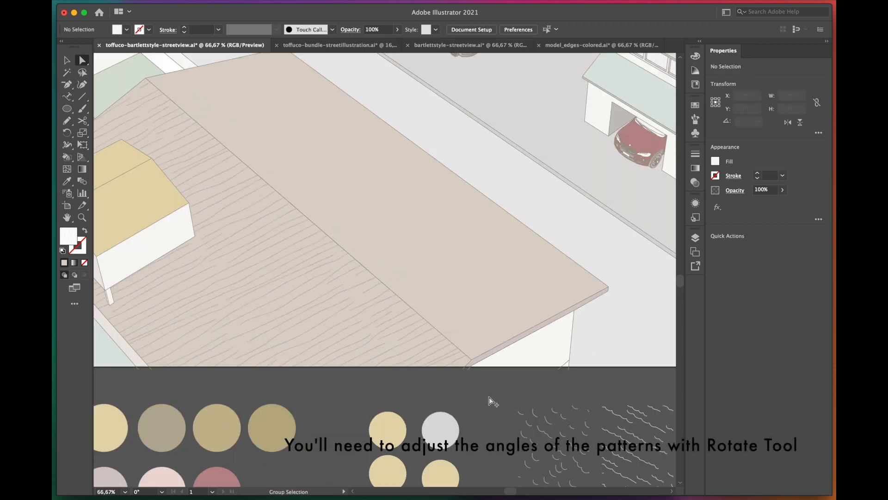
# Step: Rotate only the pattern on the dormer-side roof face by 13°, with Transform Objects switched off
pyautogui.moveTo(490, 397); pyautogui.dragTo(601, 468)
pyautogui.rightClick(178, 328)
pyautogui.moveTo(159, 441)
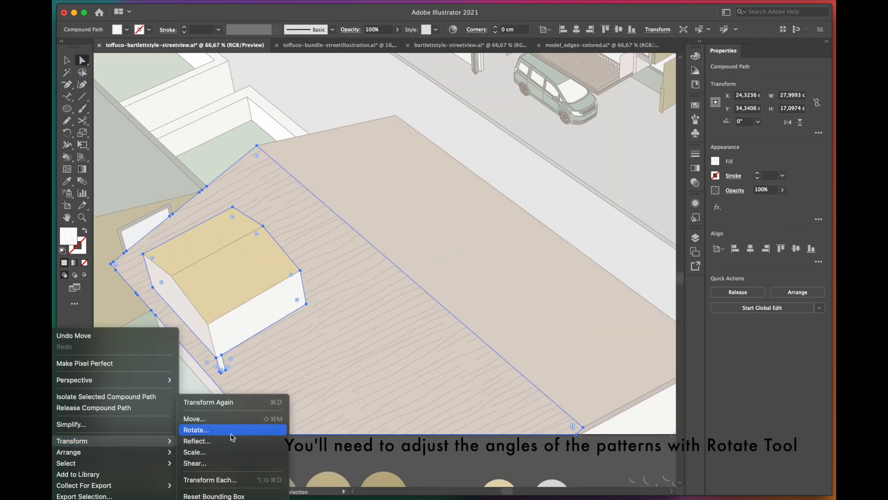
pyautogui.click(234, 430)
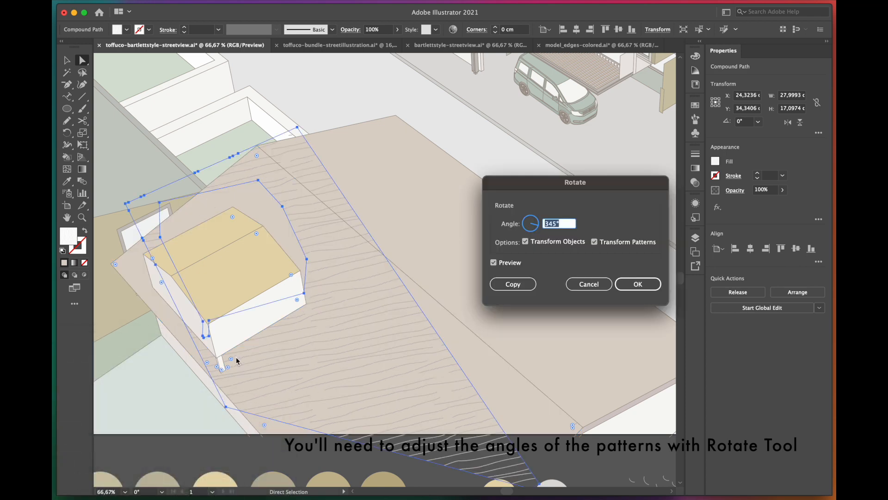
pyautogui.click(525, 241)
pyautogui.moveTo(532, 223); pyautogui.dragTo(540, 224)
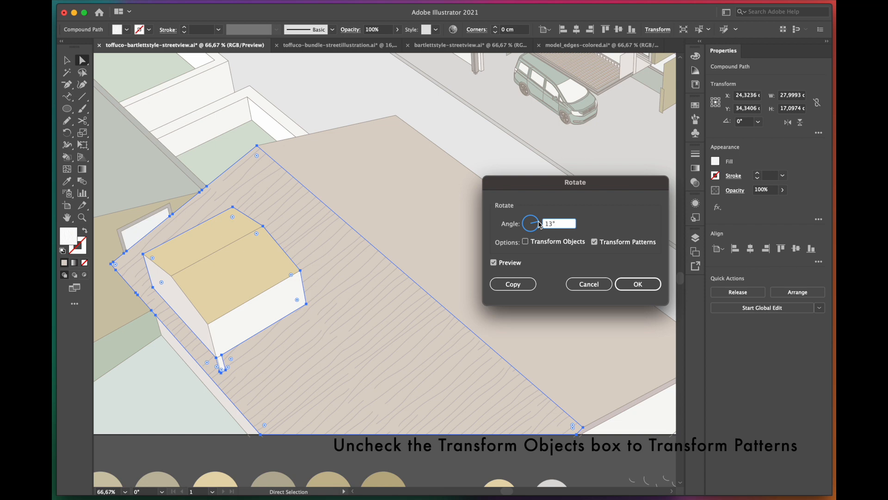
pyautogui.click(638, 284)
# Step: Duplicate the foreground roof's street-side face, apply the sampled line pattern to the copy and place it over the original face
pyautogui.click(557, 356)
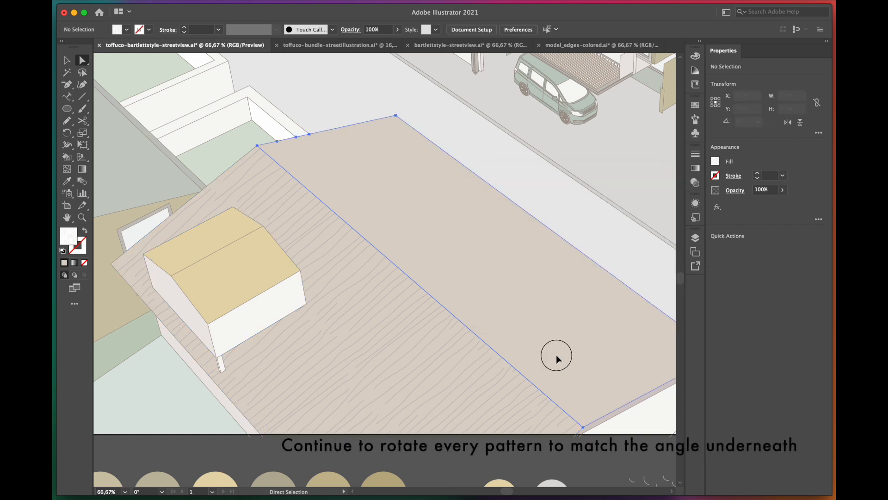
pyautogui.moveTo(571, 369); pyautogui.dragTo(555, 346)
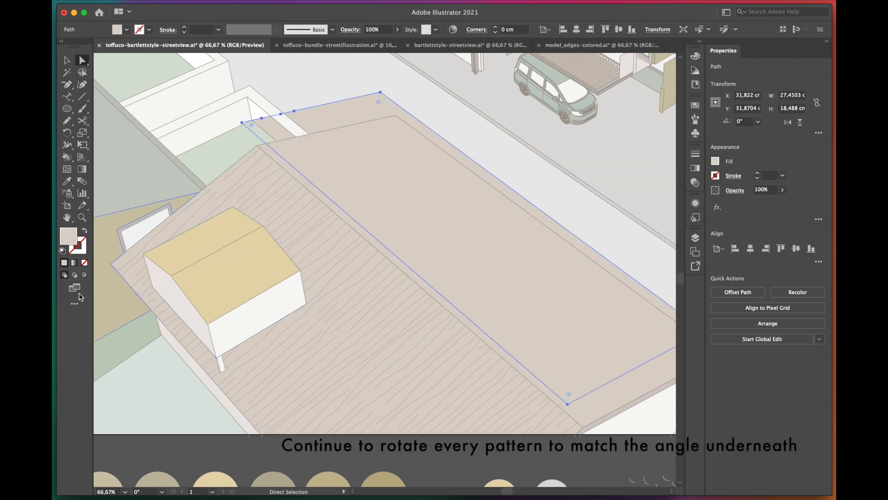
pyautogui.click(68, 180)
pyautogui.click(366, 353)
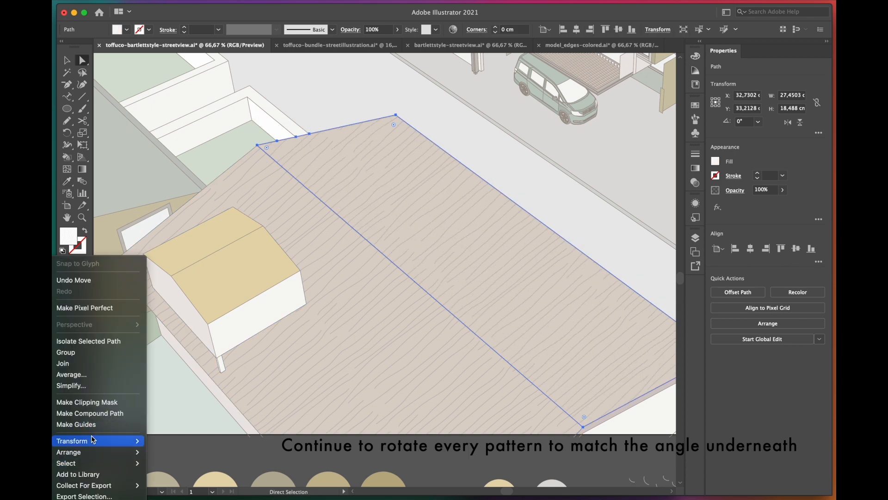
# Step: Rotate only the pattern on the street-side roof face by 339°, with Transform Objects switched off
pyautogui.moveTo(93, 440)
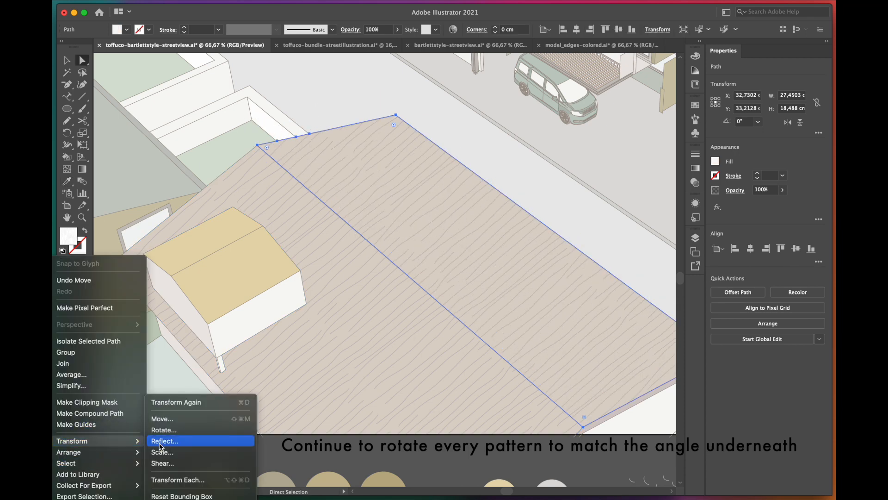
pyautogui.click(164, 429)
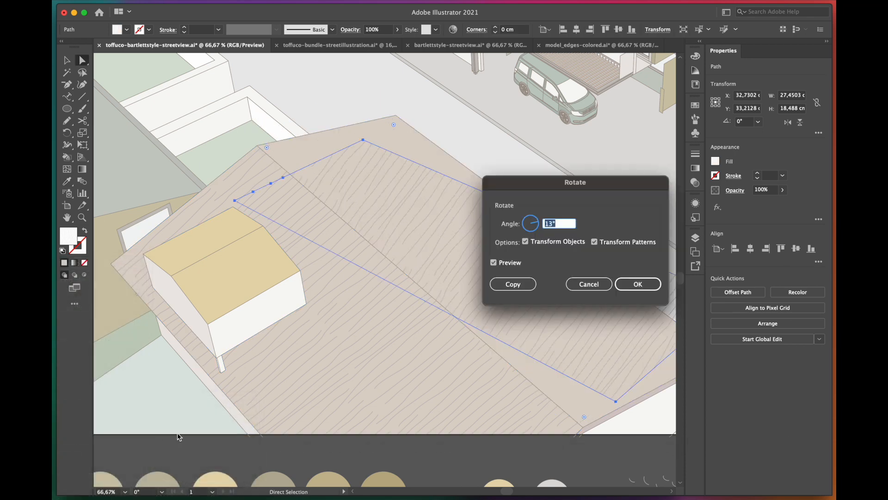
pyautogui.click(526, 242)
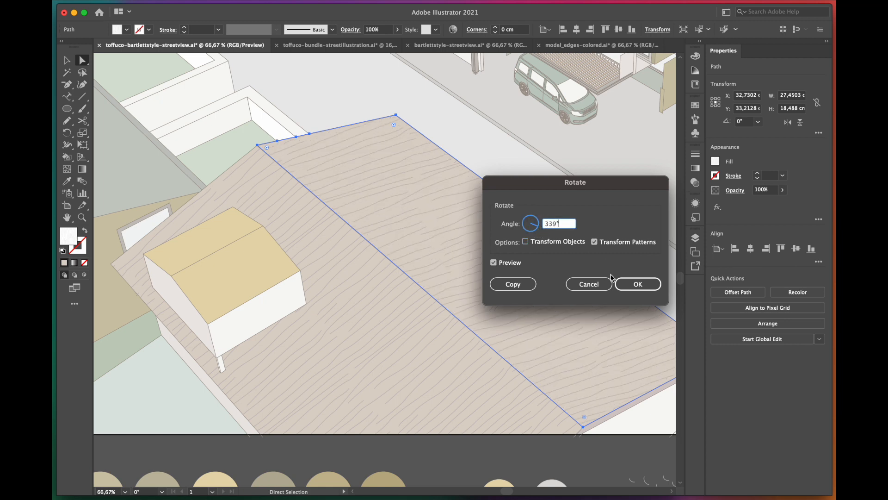
pyautogui.click(623, 283)
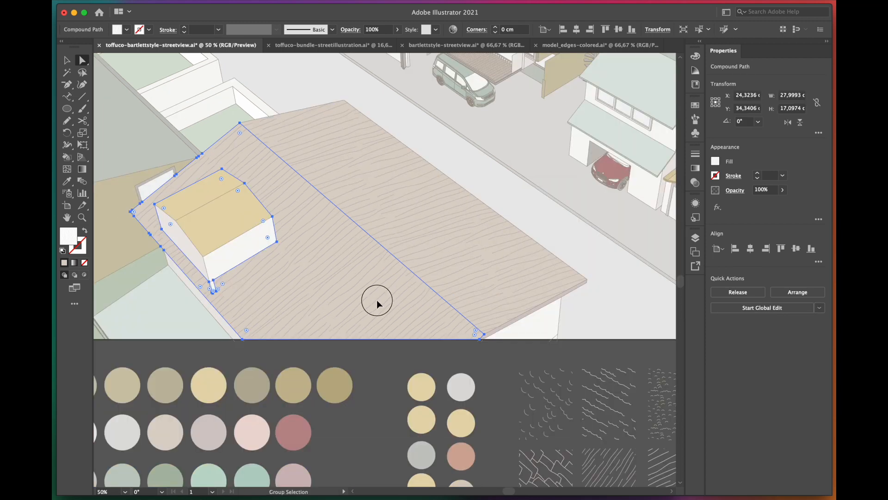
# Step: Duplicate the dormer-side roof pattern shape, give the copy the sampled curved tile pattern and align it over the same roof face
pyautogui.moveTo(377, 300); pyautogui.dragTo(363, 329)
pyautogui.click(67, 181)
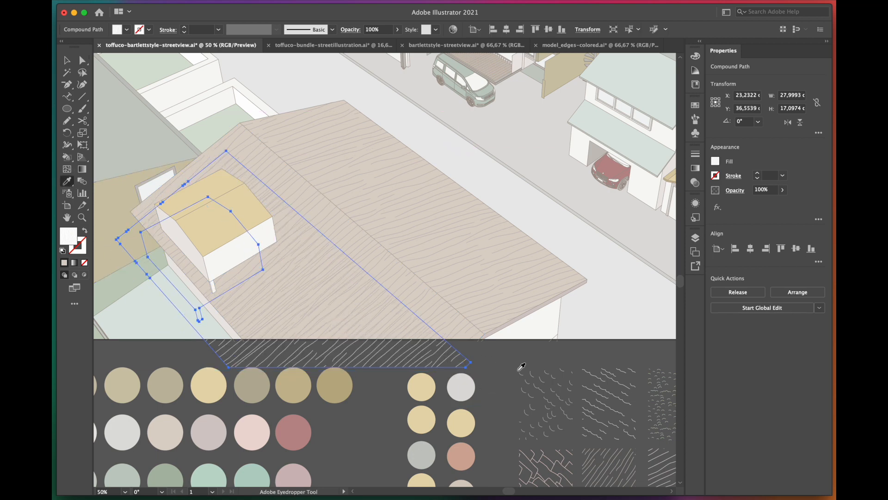
pyautogui.click(539, 379)
pyautogui.press('a')
pyautogui.scroll(1, 431, 354)
pyautogui.moveTo(422, 355); pyautogui.dragTo(440, 333)
pyautogui.click(377, 377)
pyautogui.scroll(-1, 373, 377)
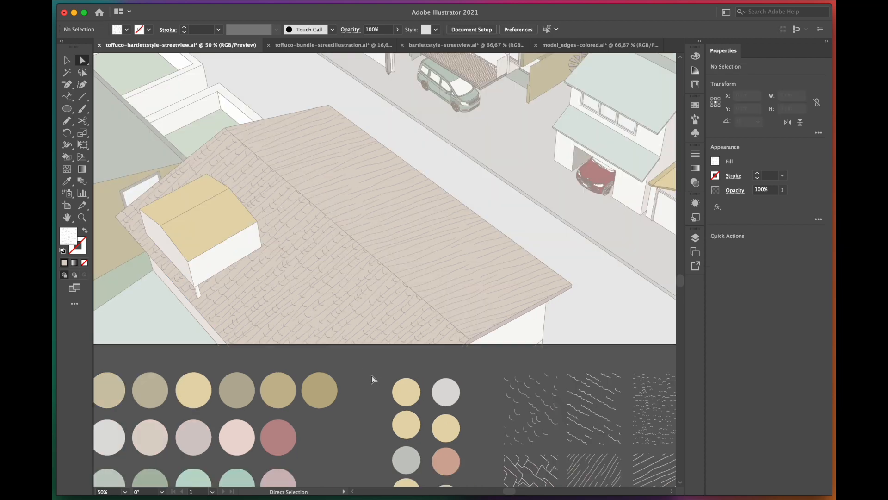
# Step: Duplicate the pattern shape on the foreground roof's street-side face and give the copy the sampled curved tile pattern
pyautogui.click(470, 306)
pyautogui.moveTo(470, 307); pyautogui.dragTo(480, 297)
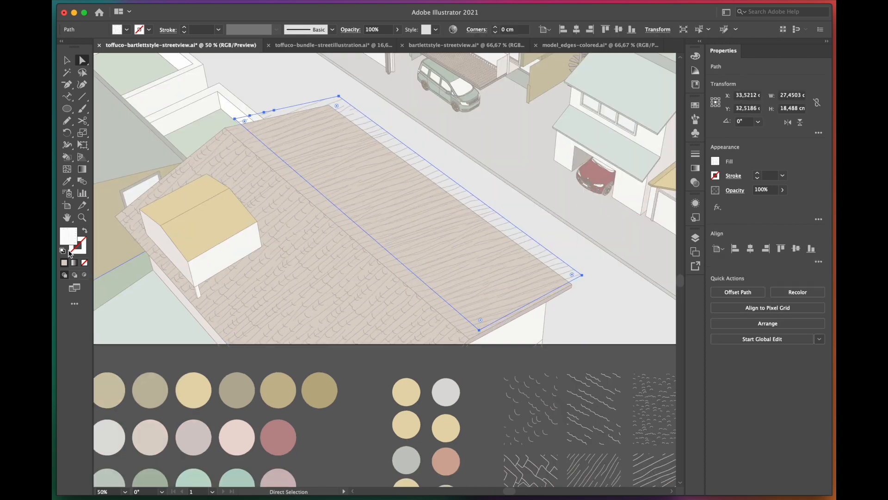
pyautogui.click(72, 184)
pyautogui.click(552, 404)
pyautogui.press('a')
pyautogui.scroll(1, 316, 199)
# Step: Reflect only the copy's tile pattern about a 320° axis, with Transform Objects off, and align the copy over the street-side roof face
pyautogui.rightClick(443, 320)
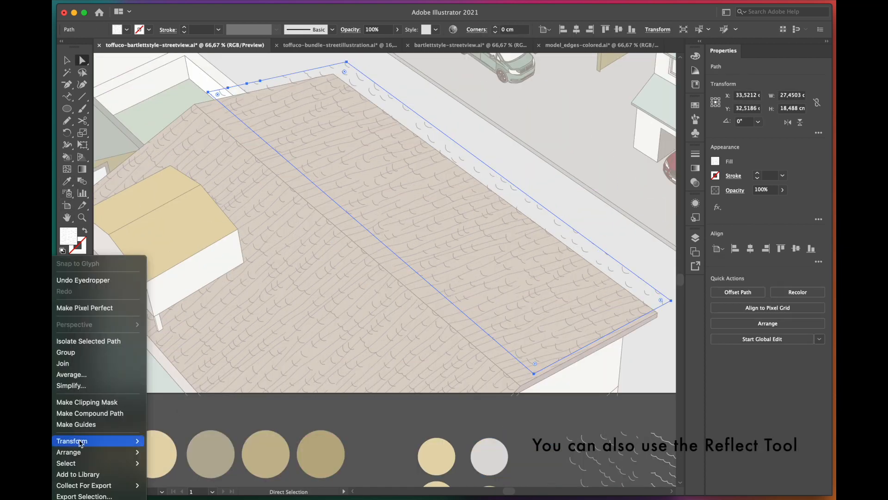
pyautogui.moveTo(73, 441)
pyautogui.click(172, 438)
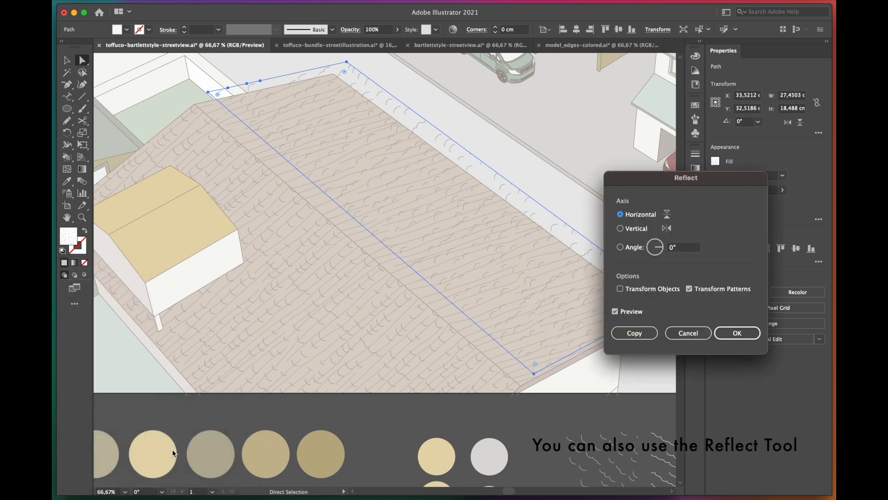
pyautogui.click(662, 254)
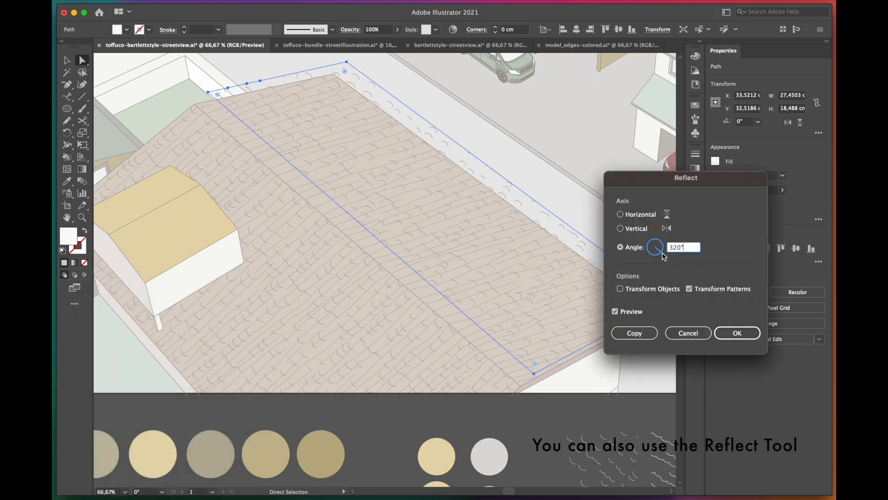
pyautogui.click(737, 333)
pyautogui.moveTo(560, 343); pyautogui.dragTo(547, 358)
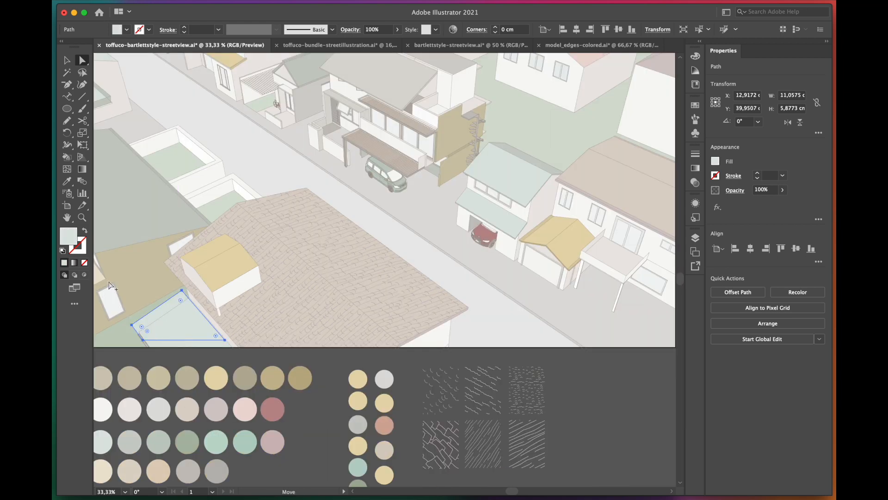
# Step: Apply the sampled wavy line pattern to the light-blue foreground roof copy and rotate only the pattern by 339°, with Transform Objects off
pyautogui.click(68, 182)
pyautogui.click(478, 396)
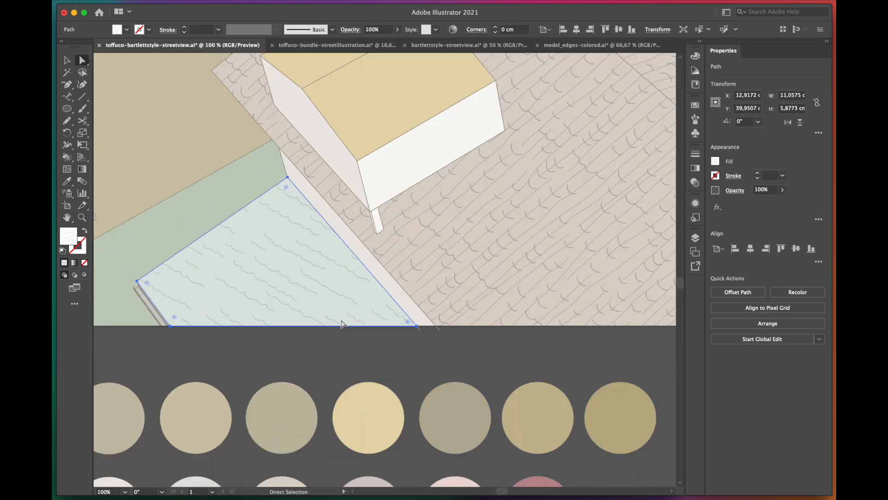
pyautogui.rightClick(308, 286)
pyautogui.moveTo(139, 441)
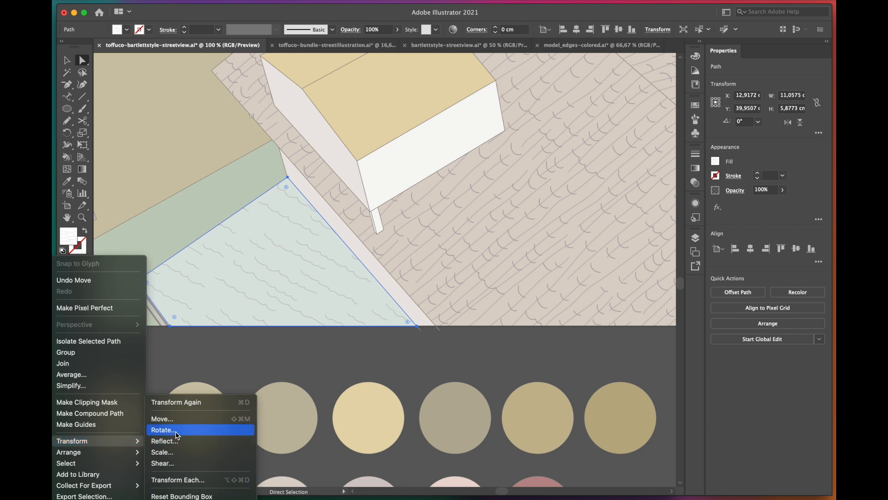
pyautogui.click(163, 430)
pyautogui.click(551, 243)
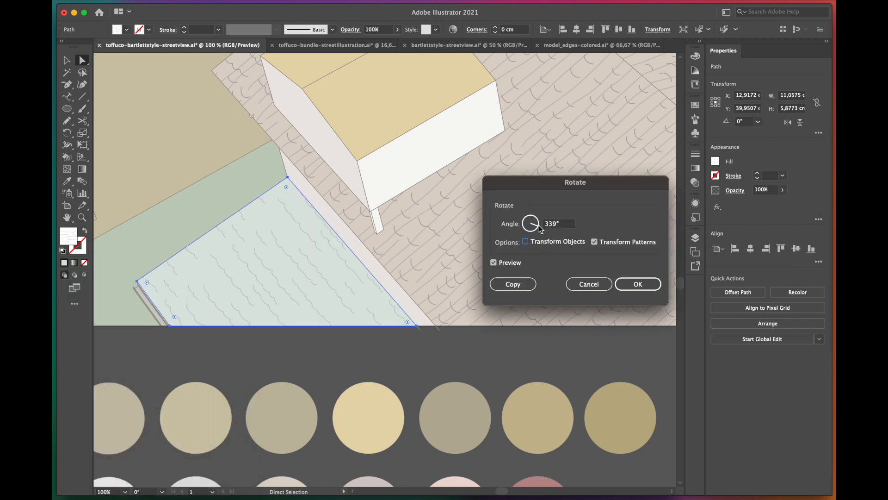
pyautogui.press('Return')
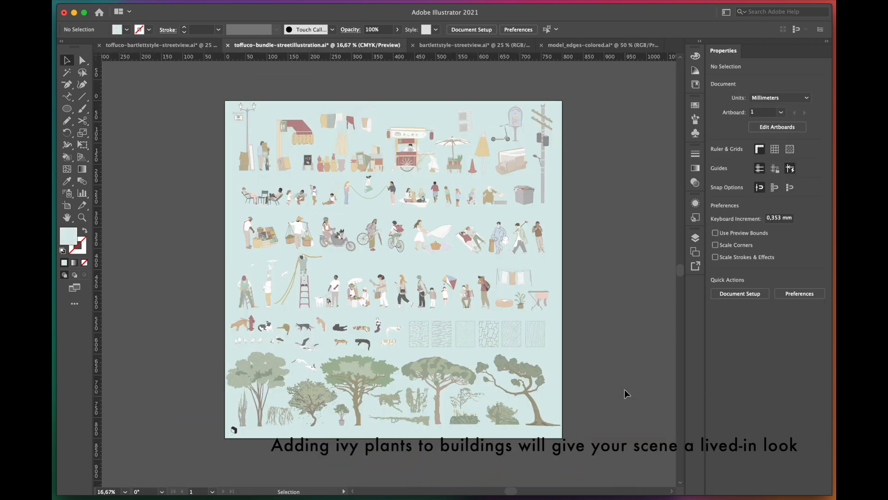
# Step: Copy the long ivy strand from the toffuco-bundle-streetillustration file into the street scene, angled and scaled along the yellow roof
pyautogui.scroll(10, 410, 390)
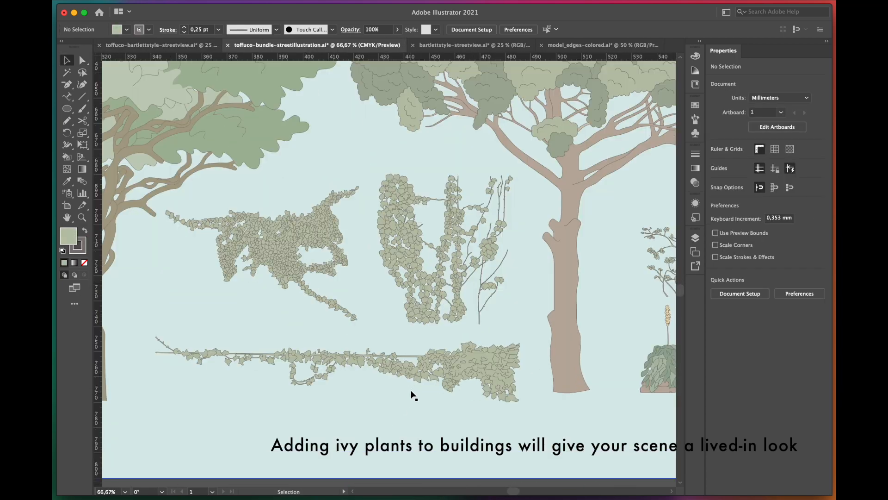
pyautogui.click(477, 376)
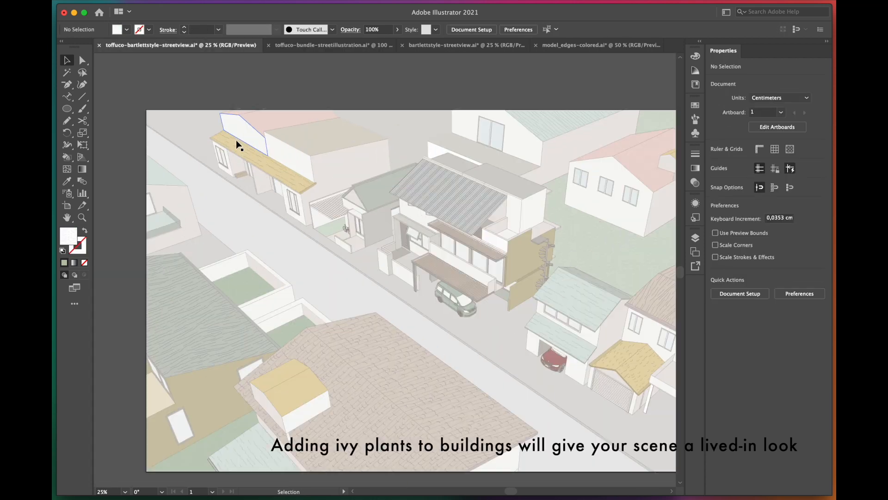
pyautogui.scroll(4, 236, 140)
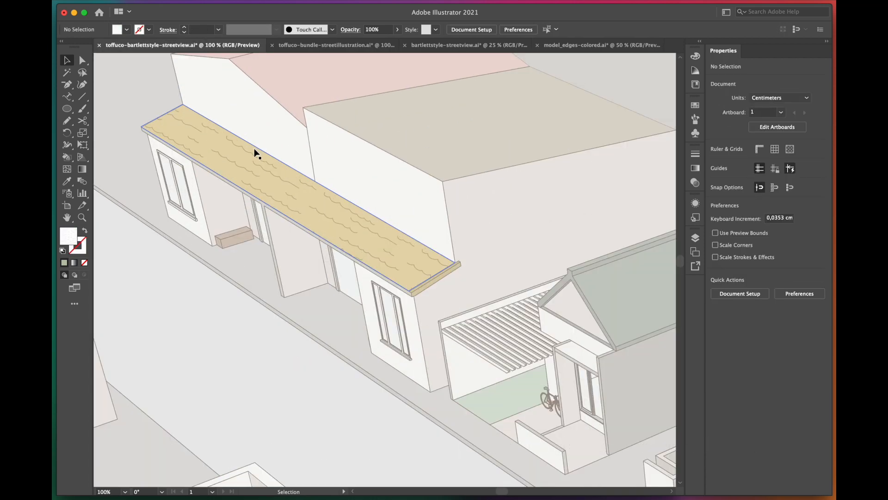
pyautogui.scroll(3, 254, 151)
pyautogui.press('super+v')
pyautogui.moveTo(574, 244); pyautogui.dragTo(454, 337)
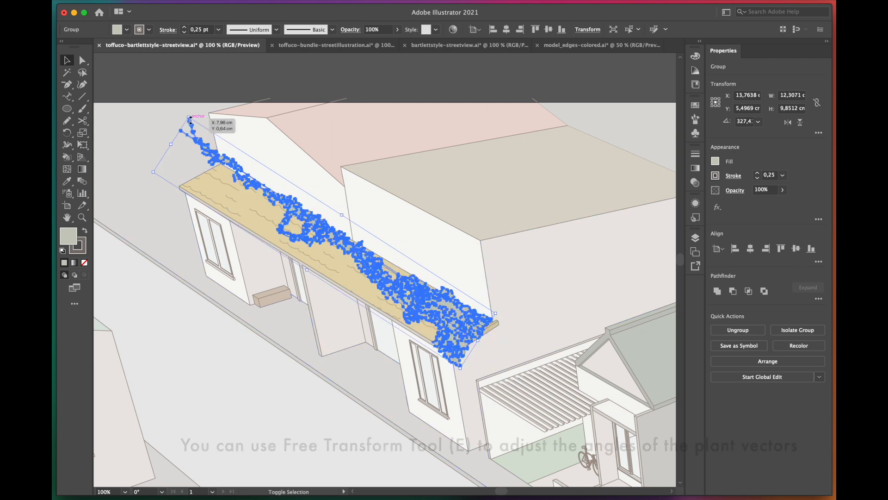
pyautogui.moveTo(189, 117); pyautogui.dragTo(199, 125)
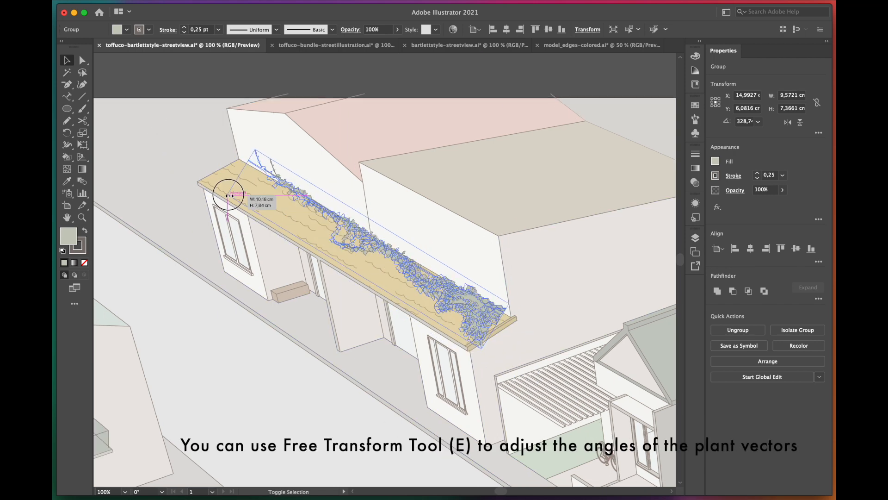
pyautogui.moveTo(230, 196); pyautogui.dragTo(261, 188)
# Step: Free Distort the corners of the long ivy strand to match the slope of the yellow roof
pyautogui.scroll(3, 272, 185)
pyautogui.scroll(-2, 187, 139)
pyautogui.click(83, 147)
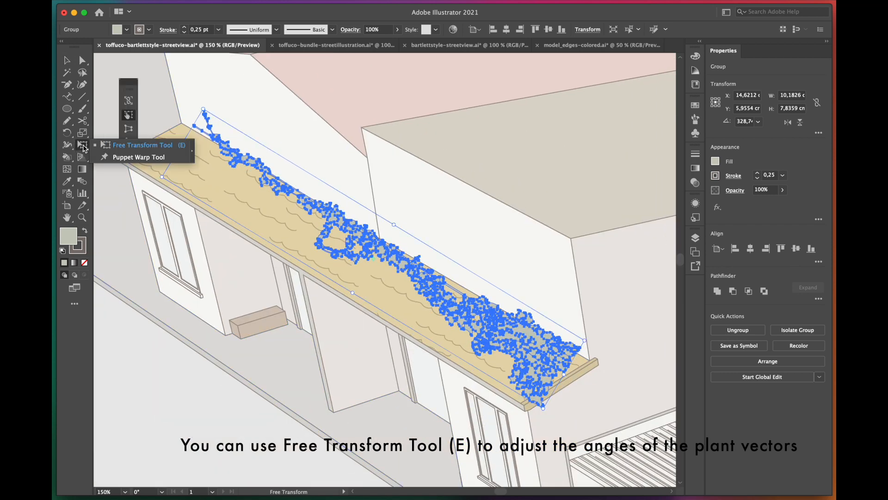
pyautogui.click(133, 148)
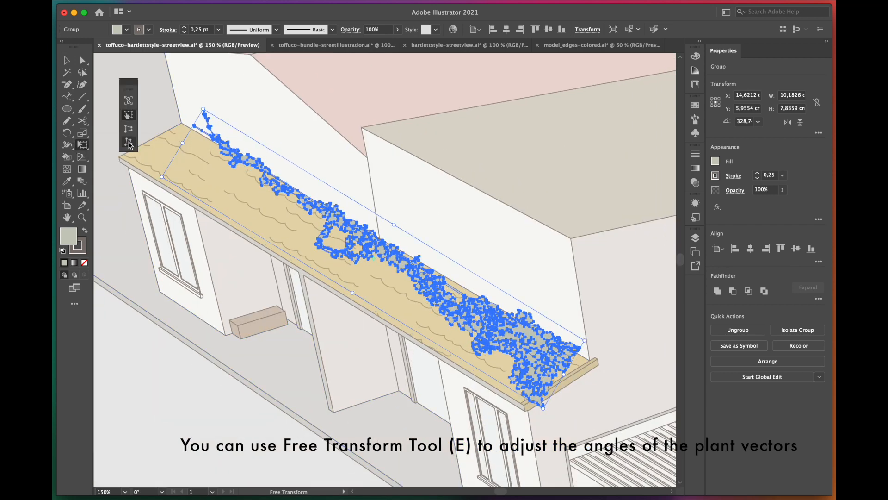
pyautogui.moveTo(203, 109); pyautogui.dragTo(198, 114)
pyautogui.moveTo(545, 409); pyautogui.dragTo(528, 396)
pyautogui.moveTo(585, 341); pyautogui.dragTo(595, 347)
pyautogui.moveTo(163, 176); pyautogui.dragTo(160, 175)
pyautogui.click(66, 61)
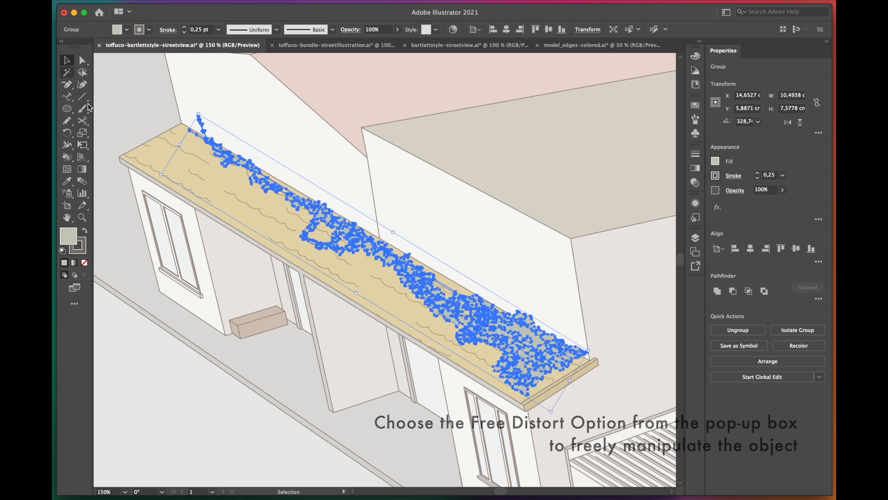
# Step: Place the bushy ivy on the side wall behind the yellow-roofed building, with its stroke set to 0.15 pt
pyautogui.click(249, 299)
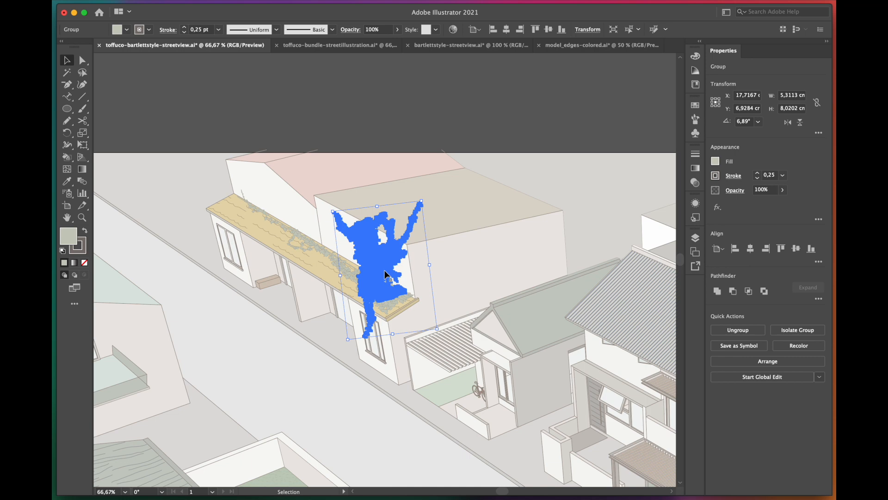
pyautogui.moveTo(384, 270); pyautogui.dragTo(451, 289)
pyautogui.press('super+1')
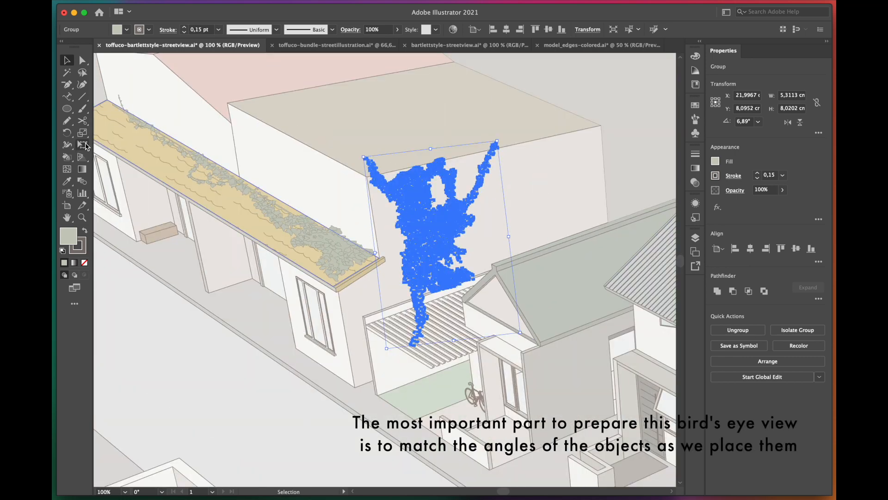
# Step: Free Distort the bushy ivy to follow the side wall's perspective and fine-tune its fit on the wall
pyautogui.click(83, 145)
pyautogui.click(130, 144)
pyautogui.moveTo(387, 349); pyautogui.dragTo(375, 349)
pyautogui.moveTo(520, 332); pyautogui.dragTo(505, 311)
pyautogui.press('v')
pyautogui.scroll(1, 468, 324)
pyautogui.moveTo(341, 361); pyautogui.dragTo(332, 356)
pyautogui.moveTo(404, 212); pyautogui.dragTo(399, 221)
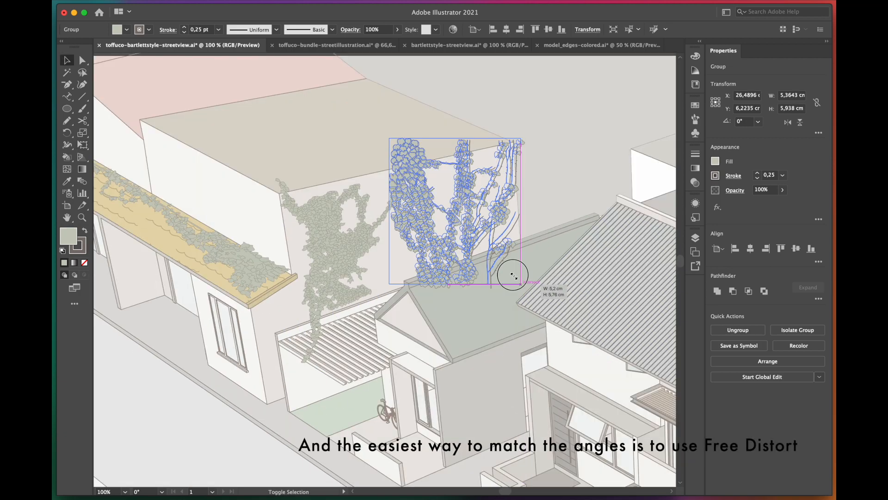
# Step: Scale down the upright climbing ivy and place it beside the bushy ivy on the same wall
pyautogui.moveTo(512, 273); pyautogui.dragTo(493, 253)
pyautogui.moveTo(390, 132)
pyautogui.mouseDown()
pyautogui.moveTo(376, 159)
pyautogui.moveTo(391, 153)
pyautogui.moveTo(385, 139)
pyautogui.mouseUp()
pyautogui.moveTo(448, 212); pyautogui.dragTo(458, 223)
# Step: Free Distort the corners of the upright climbing ivy to match the angle of the side wall
pyautogui.scroll(2, 457, 223)
pyautogui.press('e')
pyautogui.moveTo(379, 112); pyautogui.dragTo(391, 131)
pyautogui.moveTo(399, 341); pyautogui.dragTo(422, 353)
pyautogui.moveTo(585, 96); pyautogui.dragTo(590, 90)
pyautogui.moveTo(392, 132); pyautogui.dragTo(410, 125)
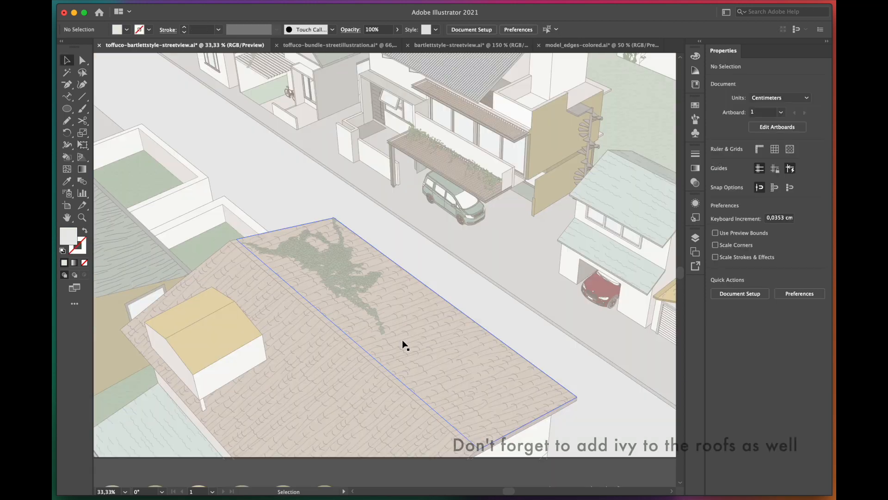
# Step: Copy the leaning tree from the toffuco-bundle-streetillustration file and paste it into the street scene
pyautogui.scroll(3, 463, 164)
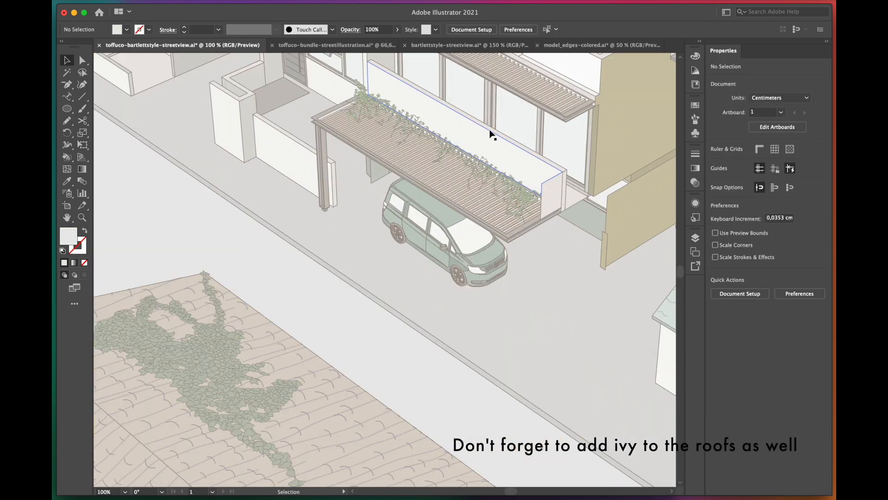
pyautogui.scroll(-2, 245, 415)
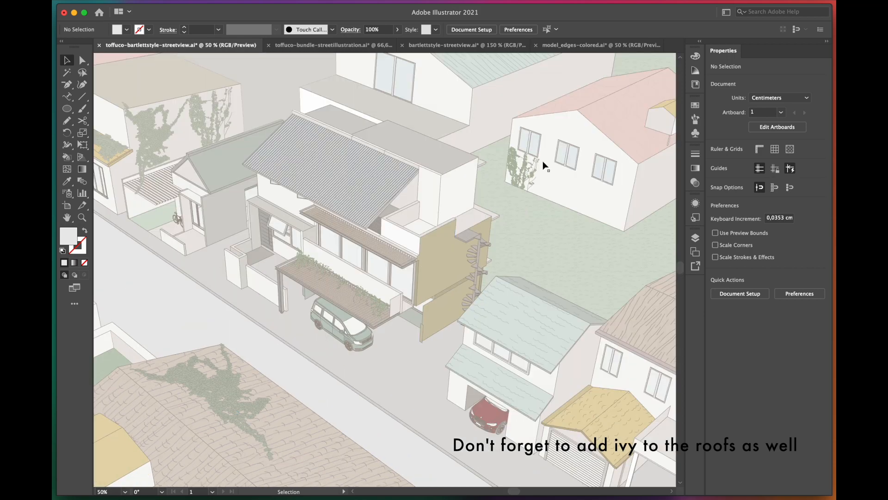
pyautogui.scroll(4, 543, 162)
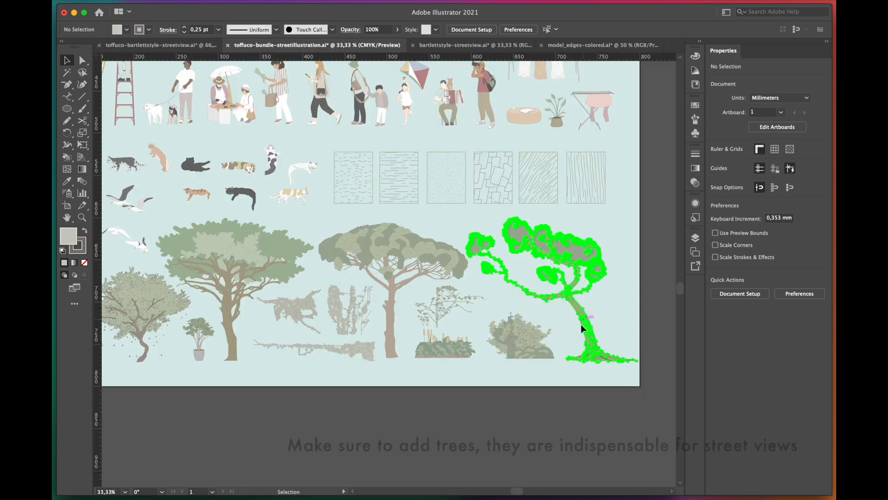
pyautogui.click(581, 324)
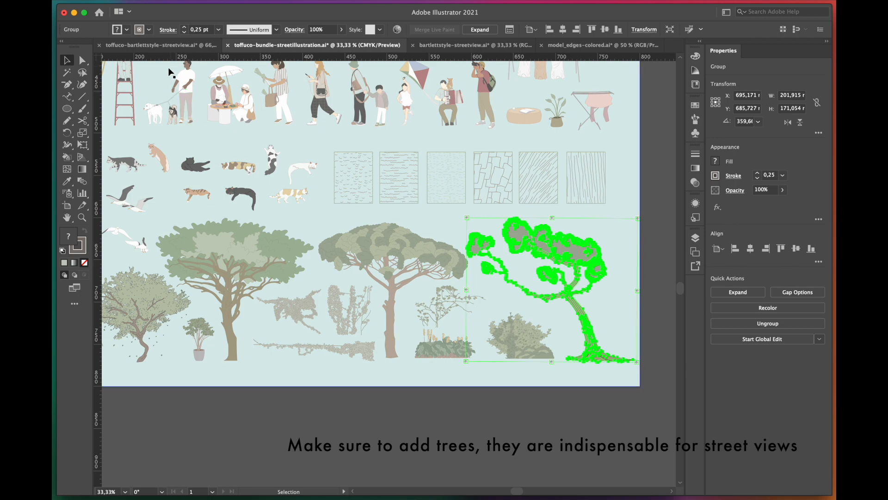
pyautogui.click(157, 45)
pyautogui.hotkey('ctrl', 'v')
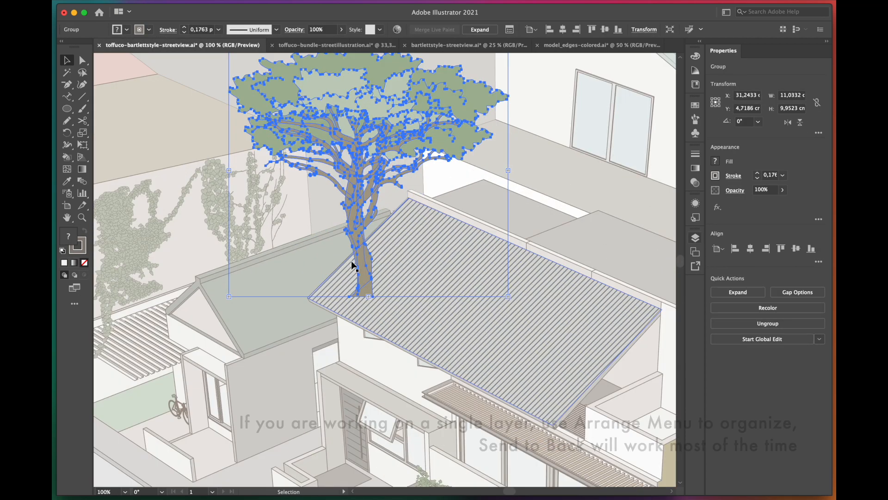
# Step: Send the broad tree with the background wall, and the neighbouring background house faces, to the back so the foreground roofs overlap the trunk
pyautogui.scroll(-1, 320, 279)
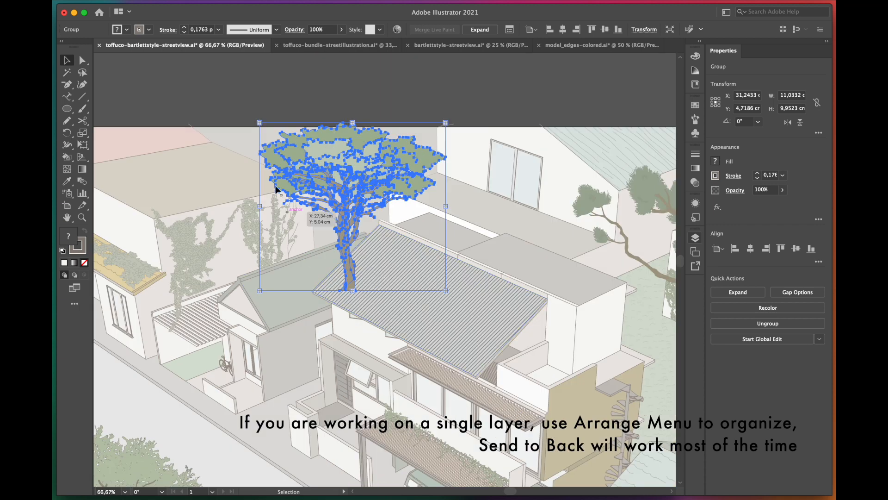
pyautogui.keyDown('shift'); pyautogui.click(244, 140); pyautogui.keyUp('shift')
pyautogui.rightClick(344, 172)
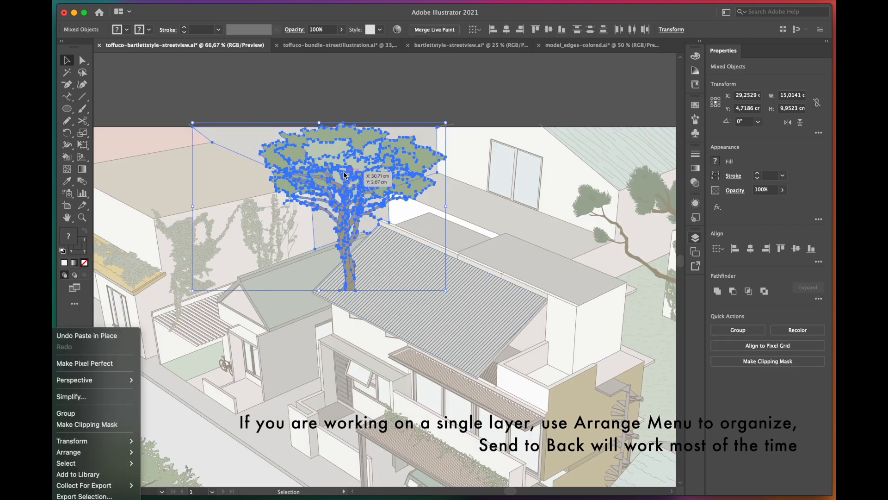
pyautogui.moveTo(134, 452)
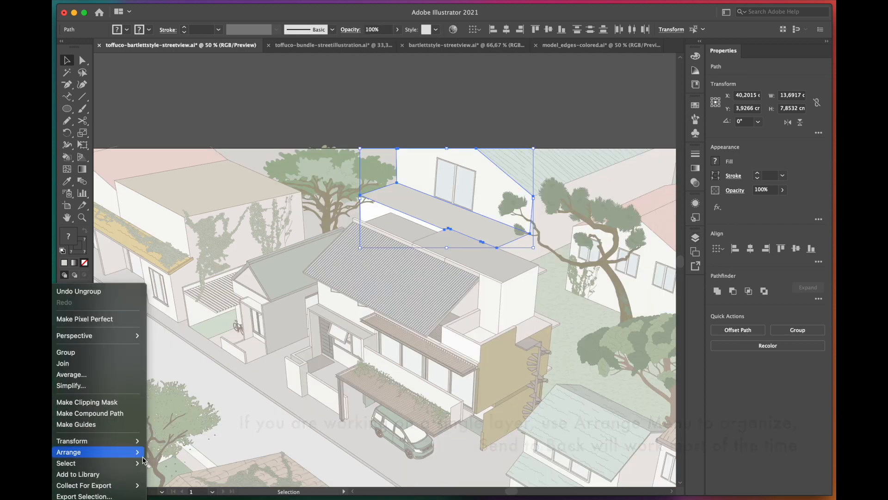
pyautogui.moveTo(95, 452)
pyautogui.click(267, 296)
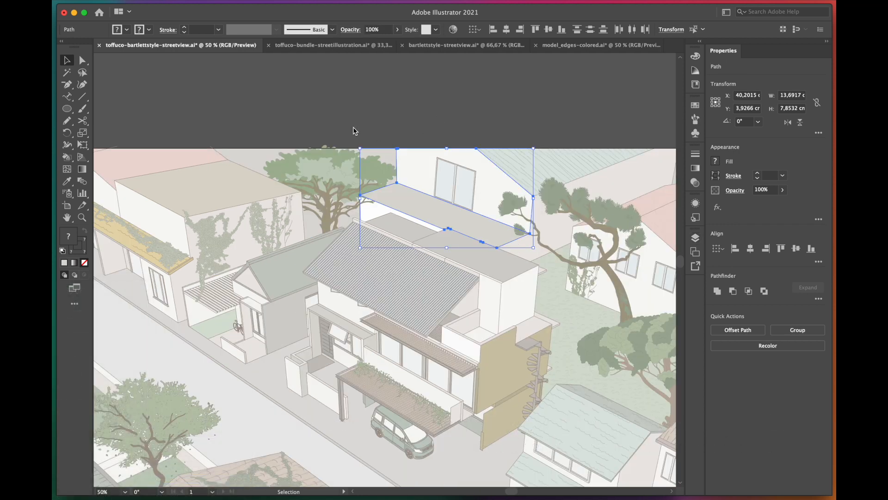
pyautogui.click(351, 118)
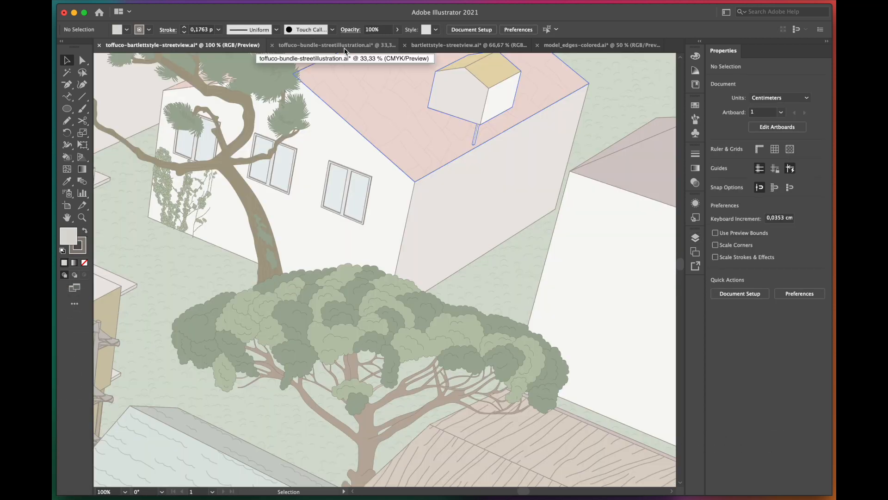
# Step: Copy the flowering plant bed from the toffuco-bundle-streetillustration file and place it beside the pink-roofed house's end wall
pyautogui.click(344, 45)
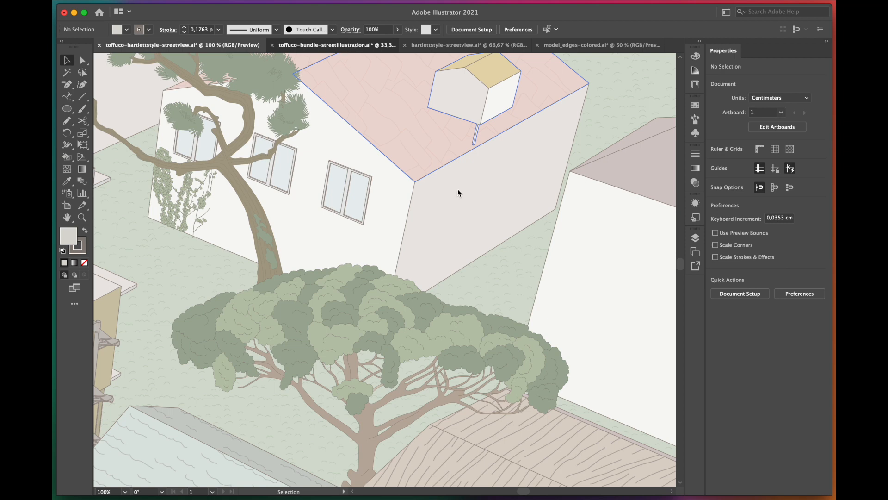
pyautogui.click(454, 407)
pyautogui.click(436, 354)
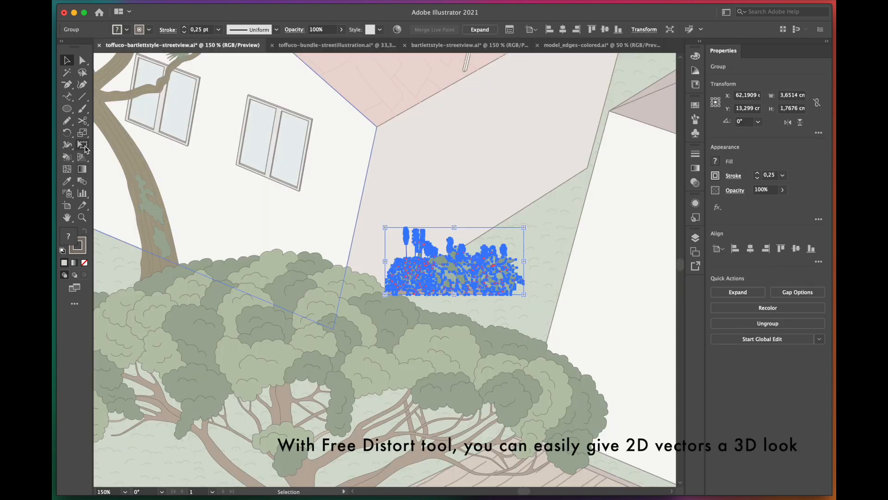
# Step: Free Distort the corners of the flowering plant bed so it follows the base of the pink-roofed house's end wall
pyautogui.click(83, 146)
pyautogui.click(131, 146)
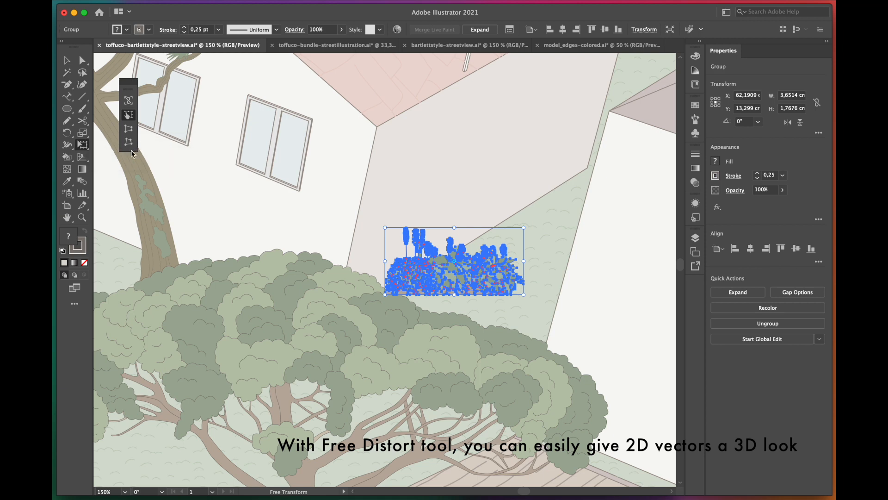
pyautogui.moveTo(524, 227); pyautogui.dragTo(501, 210)
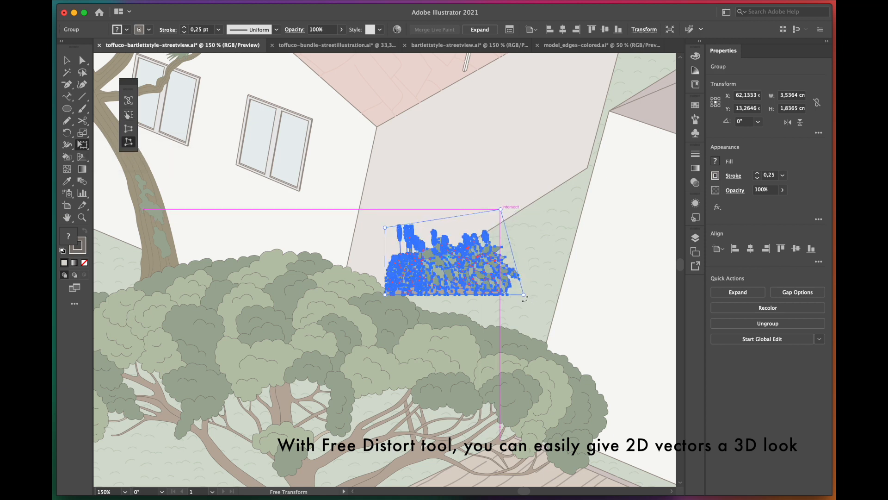
pyautogui.moveTo(524, 296); pyautogui.dragTo(505, 254)
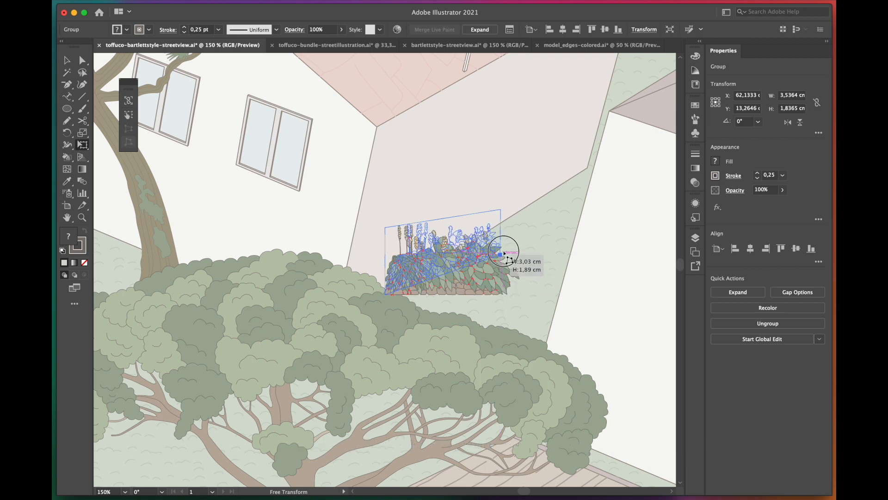
pyautogui.moveTo(386, 295); pyautogui.dragTo(399, 311)
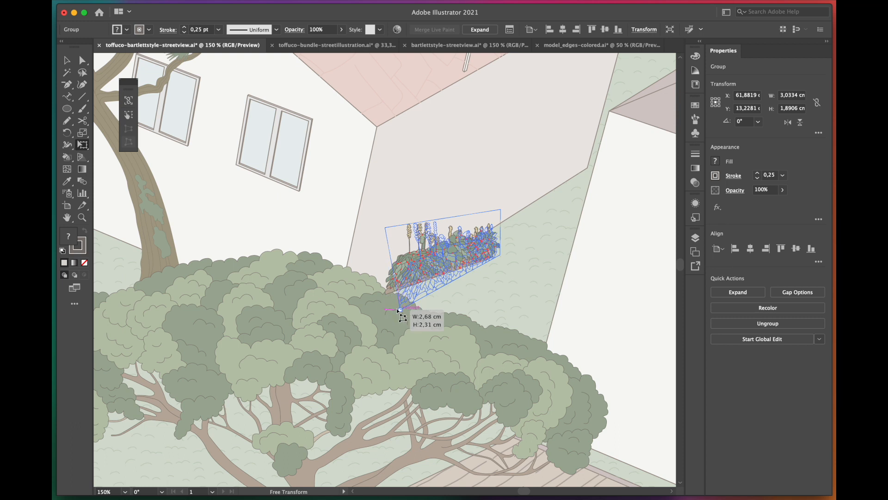
pyautogui.moveTo(502, 211); pyautogui.dragTo(511, 186)
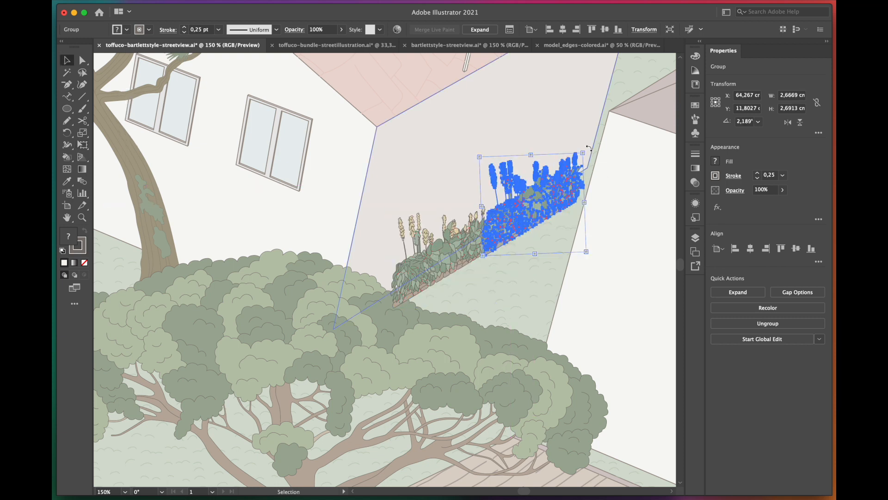
# Step: Rotate the second plant bed to continue the row along the end wall, and bring the broad tree to the front
pyautogui.moveTo(589, 148); pyautogui.dragTo(499, 205)
pyautogui.moveTo(465, 271); pyautogui.dragTo(465, 271)
pyautogui.click(377, 357)
pyautogui.rightClick(259, 402)
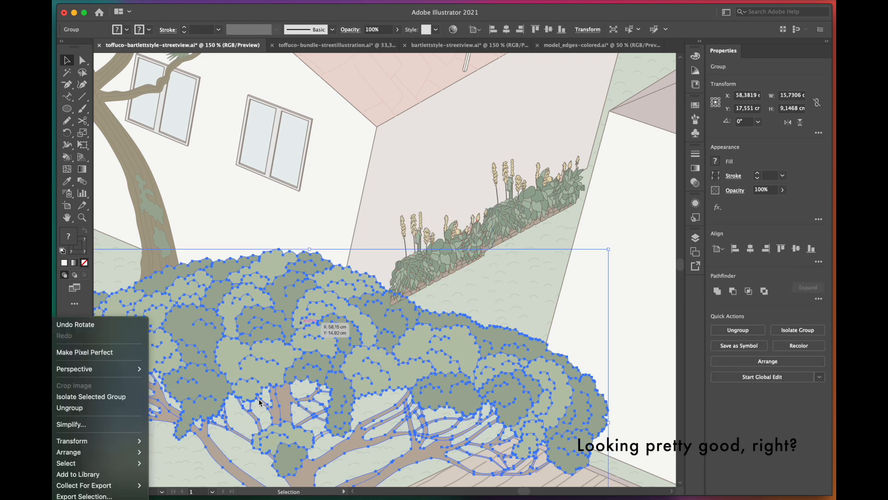
pyautogui.moveTo(137, 452)
pyautogui.click(178, 447)
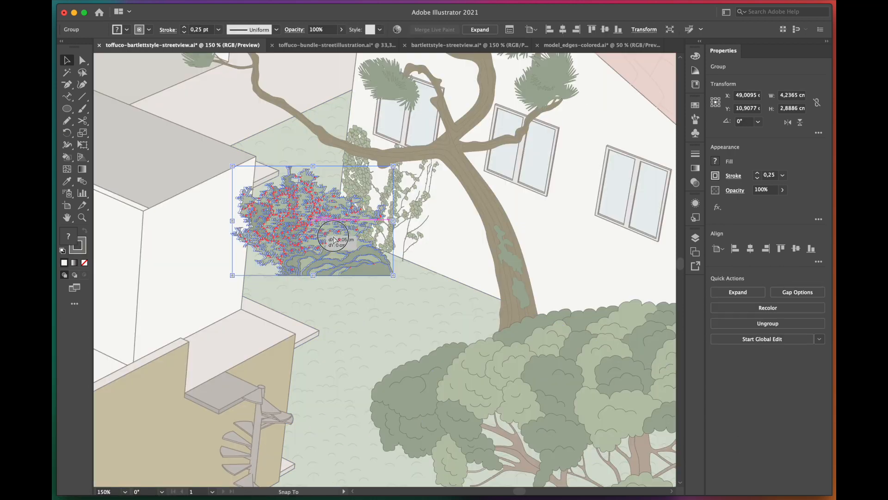
# Step: Move the leafy shrub to the base of the ivy-covered white wall and Free Distort its corners to match the wall's angle
pyautogui.moveTo(309, 242)
pyautogui.mouseDown()
pyautogui.moveTo(348, 244)
pyautogui.moveTo(334, 241)
pyautogui.mouseUp()
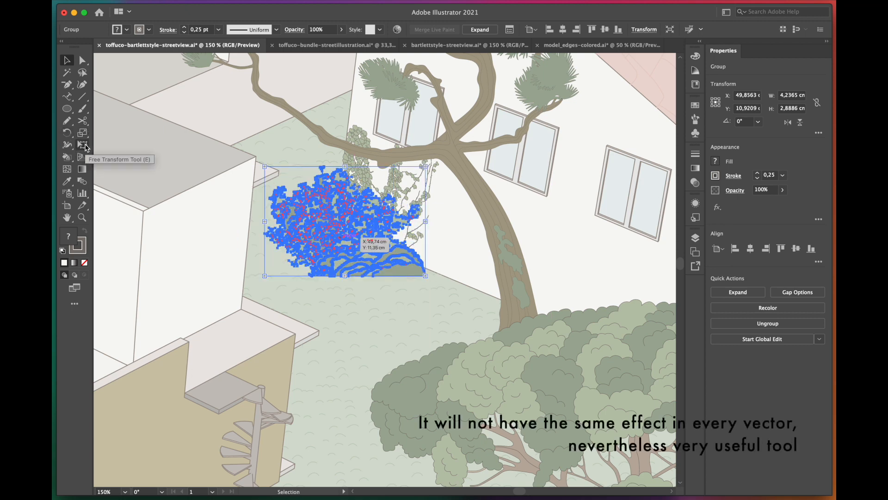
pyautogui.click(83, 144)
pyautogui.moveTo(426, 276); pyautogui.dragTo(408, 298)
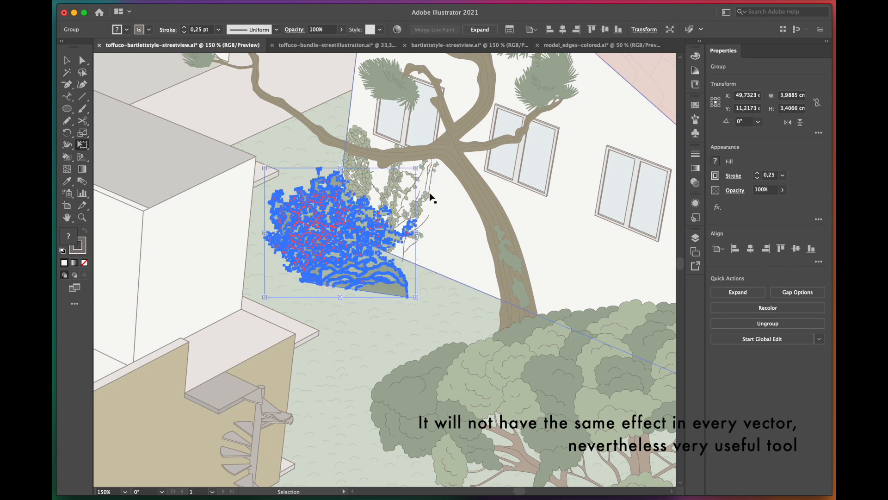
pyautogui.moveTo(264, 276)
pyautogui.mouseDown()
pyautogui.moveTo(258, 253)
pyautogui.moveTo(272, 261)
pyautogui.mouseUp()
pyautogui.moveTo(272, 165); pyautogui.dragTo(258, 158)
pyautogui.moveTo(407, 296); pyautogui.dragTo(388, 305)
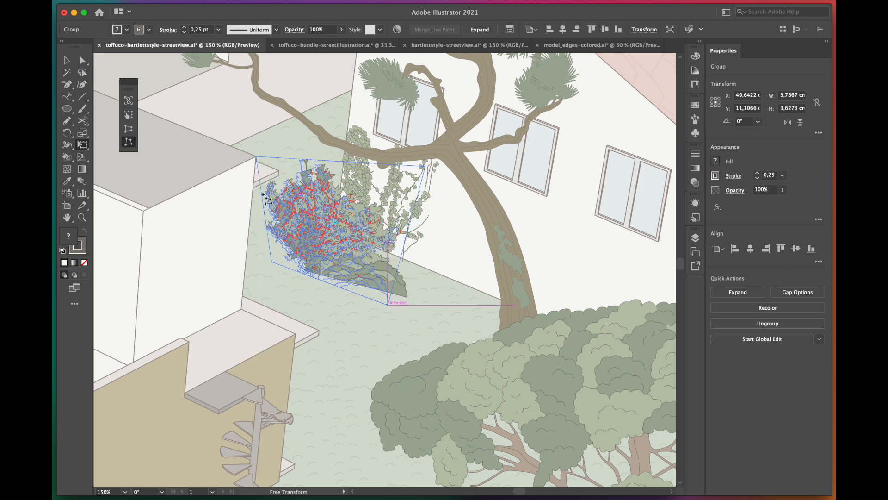
pyautogui.moveTo(274, 200); pyautogui.dragTo(273, 199)
pyautogui.moveTo(258, 157)
pyautogui.mouseDown()
pyautogui.moveTo(264, 153)
pyautogui.moveTo(253, 147)
pyautogui.mouseUp()
# Step: Duplicate the distorted shrub further along the wall base and bring the original shrub to the front
pyautogui.press('v')
pyautogui.moveTo(377, 277); pyautogui.dragTo(429, 297)
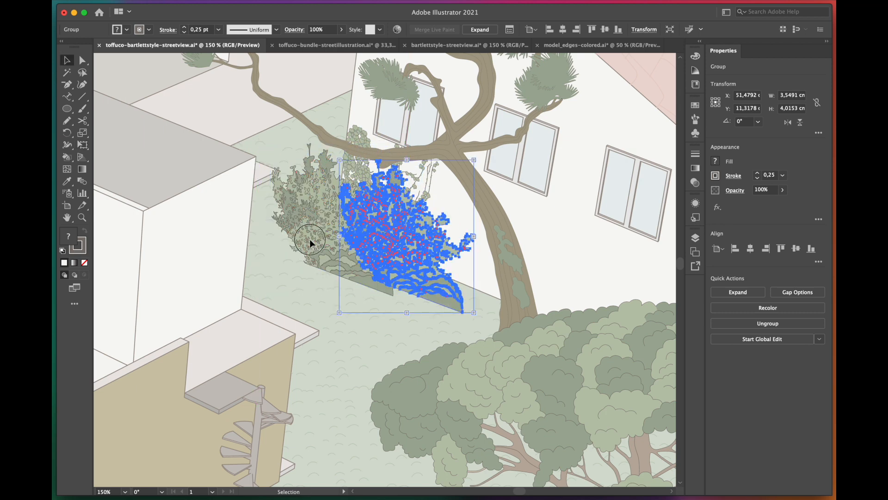
pyautogui.rightClick(309, 239)
pyautogui.moveTo(130, 453)
pyautogui.click(189, 449)
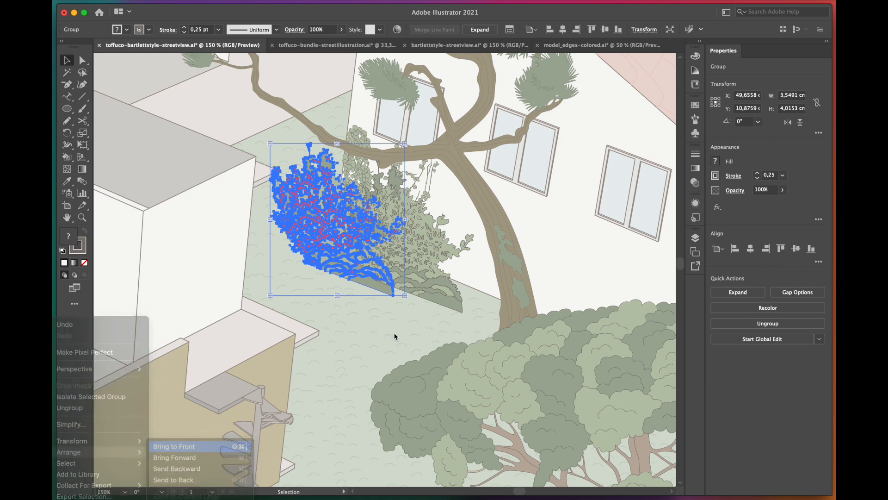
pyautogui.click(423, 295)
# Step: Copy the electric pole from the toffuco-bundle-streetillustration file and place it along the road in the street scene
pyautogui.scroll(2, 444, 268)
pyautogui.moveTo(480, 192); pyautogui.dragTo(463, 207)
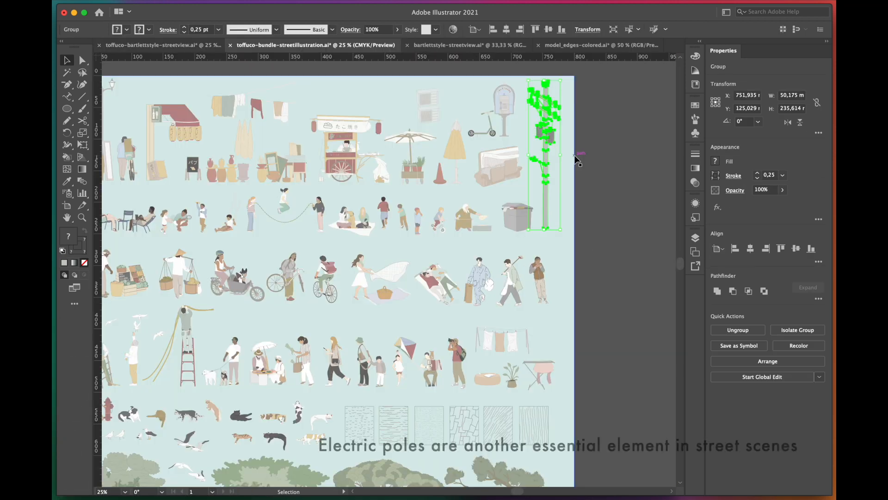
pyautogui.click(160, 46)
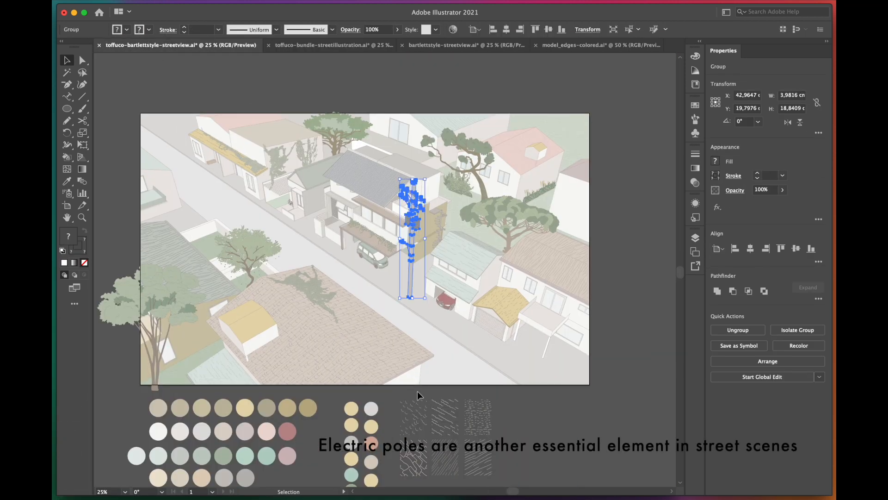
pyautogui.click(417, 391)
pyautogui.scroll(-1, 509, 384)
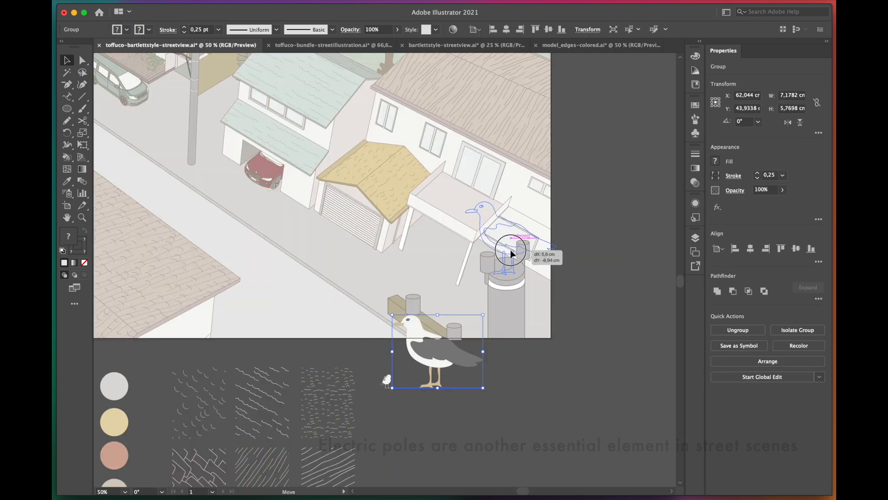
# Step: Set the stroke of the seagulls perched on the foreground pole to 1 pt and pick a flying seagull from the toffuco-bundle-streetillustration file
pyautogui.click(783, 175)
pyautogui.click(793, 219)
pyautogui.click(596, 262)
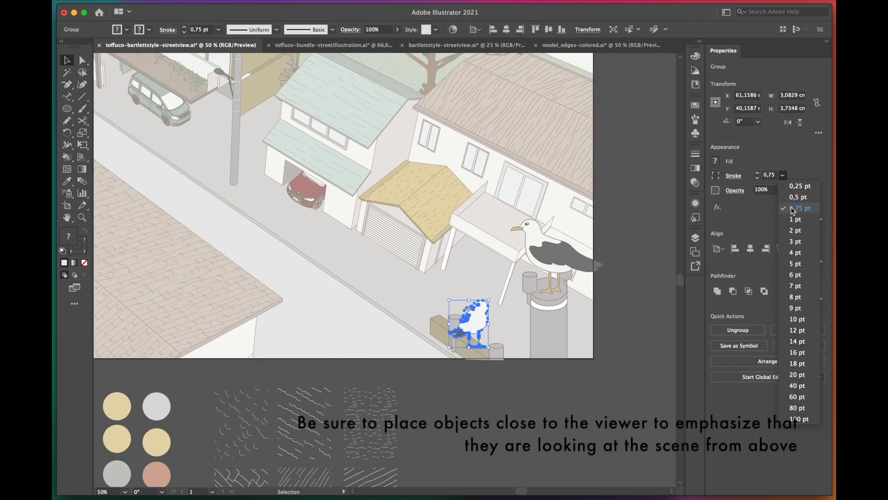
pyautogui.click(796, 219)
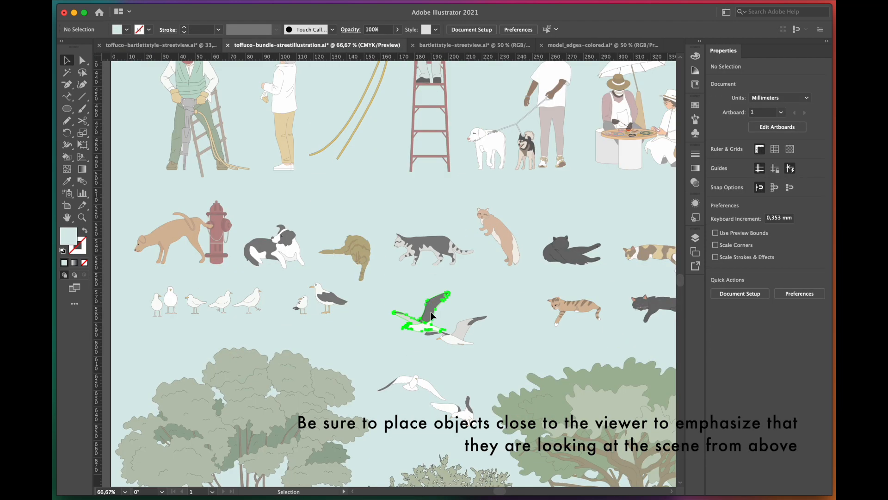
pyautogui.click(456, 338)
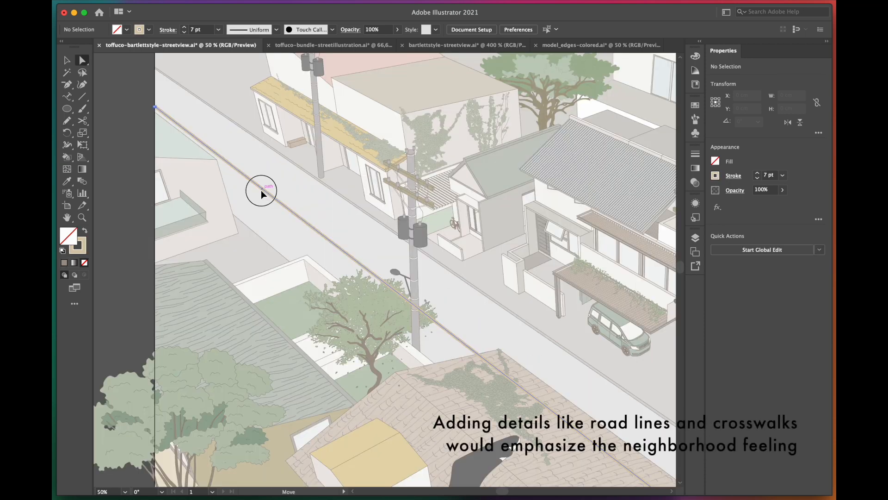
# Step: Turn the 7 pt path along the middle of the road into a dashed line and send the road surface to the back
pyautogui.click(260, 190)
pyautogui.click(695, 154)
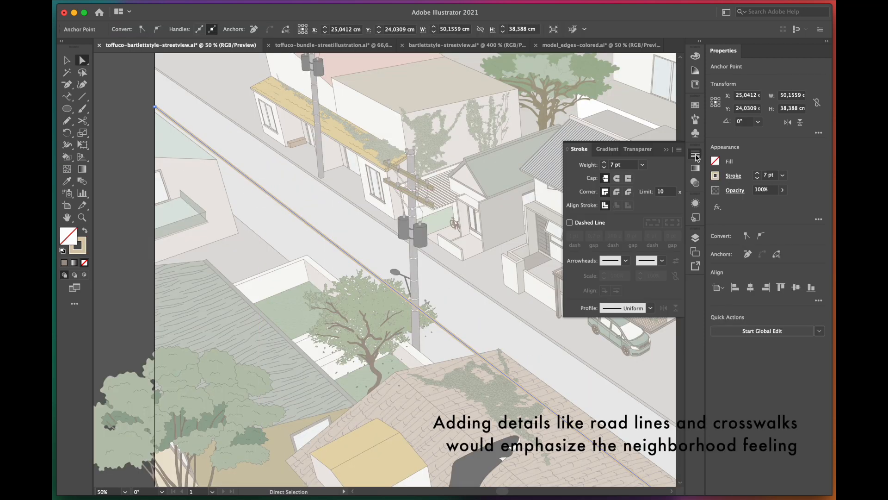
pyautogui.click(571, 223)
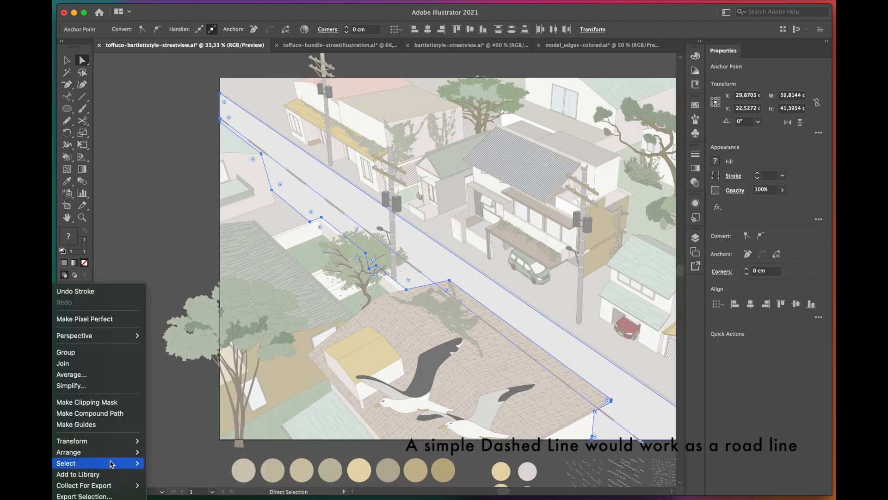
pyautogui.moveTo(137, 452)
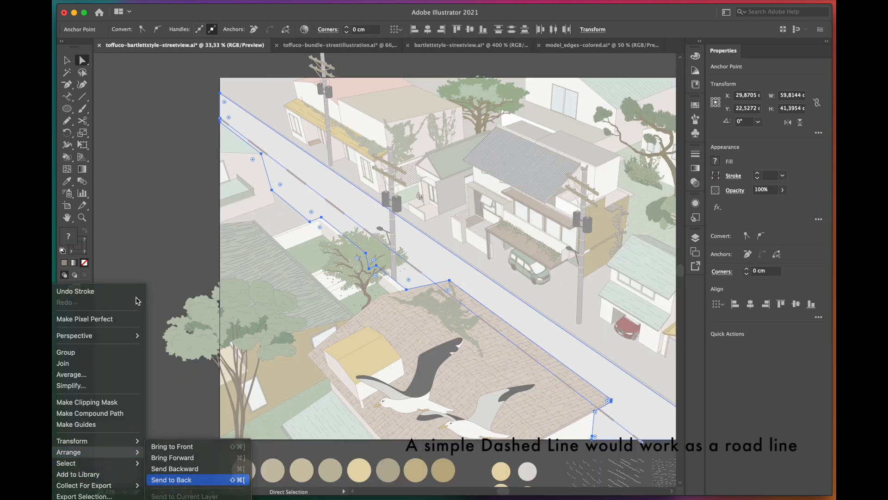
pyautogui.click(172, 480)
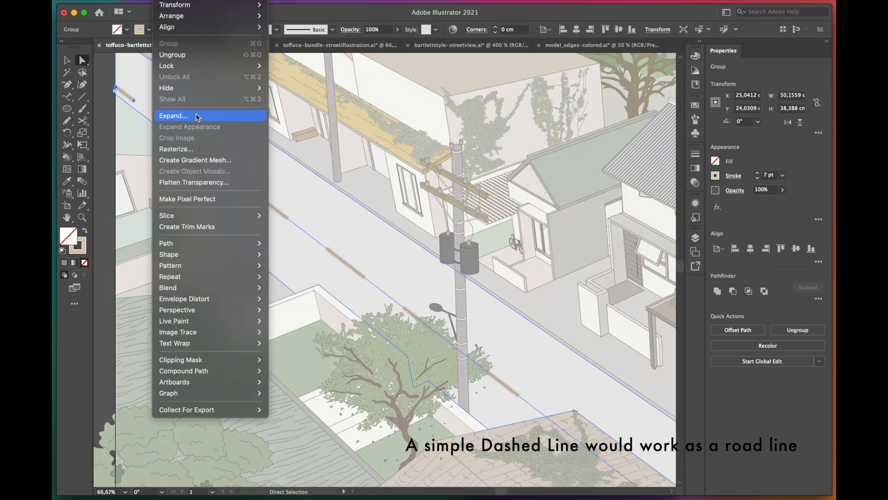
# Step: Expand the dashed road line into separate filled shapes and deselect it
pyautogui.click(197, 117)
pyautogui.click(436, 417)
pyautogui.keyDown('alt'); pyautogui.scroll(-1, 381, 199); pyautogui.keyUp('alt')
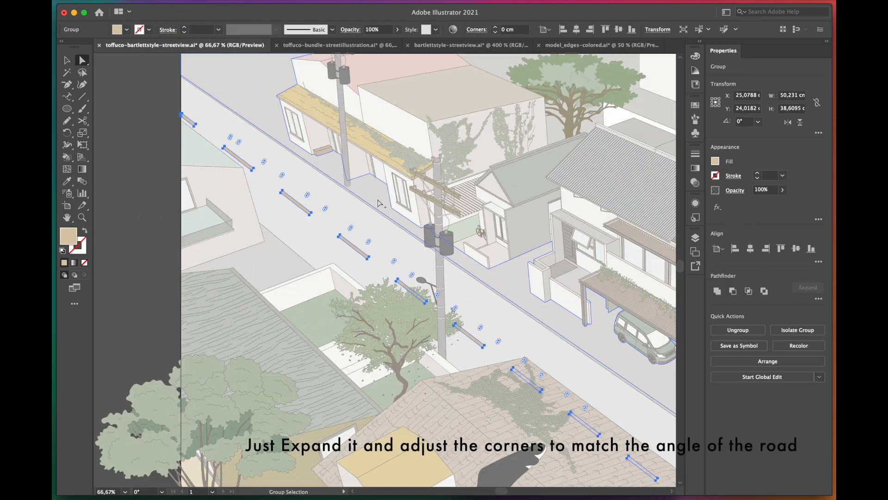
pyautogui.click(149, 269)
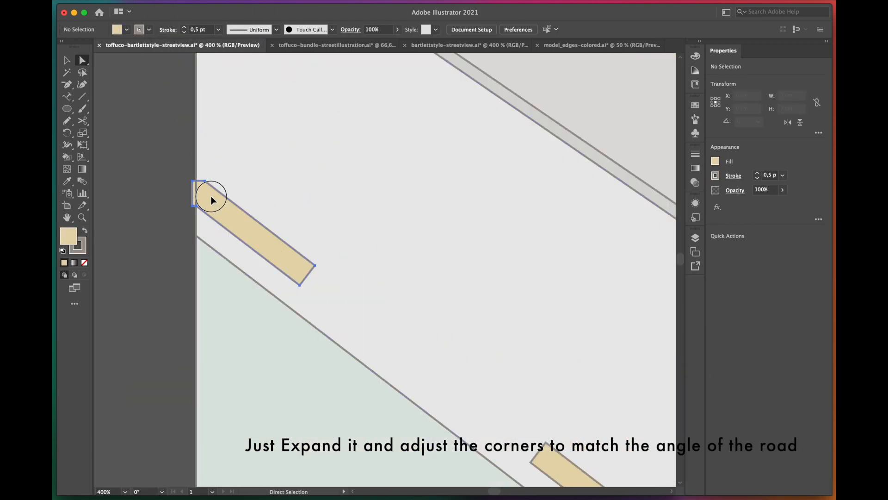
# Step: Adjust the end corners of the first road dashes, starting at the artboard's upper-left edge, to match the road's angle
pyautogui.click(204, 184)
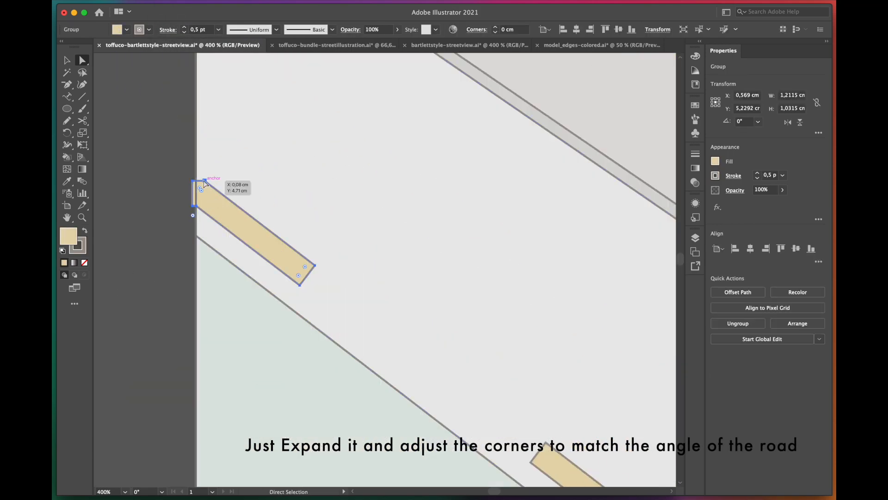
pyautogui.moveTo(210, 214); pyautogui.dragTo(174, 135)
pyautogui.moveTo(315, 266); pyautogui.dragTo(298, 279)
pyautogui.keyDown('alt'); pyautogui.scroll(-2, 208, 224); pyautogui.keyUp('alt')
pyautogui.hscroll(3, 172, 190)
pyautogui.scroll(-2, 173, 190)
pyautogui.moveTo(408, 364); pyautogui.dragTo(416, 370)
pyautogui.scroll(-1, 236, 228)
pyautogui.scroll(2, 548, 470)
pyautogui.moveTo(354, 321); pyautogui.dragTo(365, 329)
pyautogui.scroll(-1, 284, 272)
pyautogui.moveTo(446, 393); pyautogui.dragTo(454, 398)
pyautogui.scroll(-3, 326, 279)
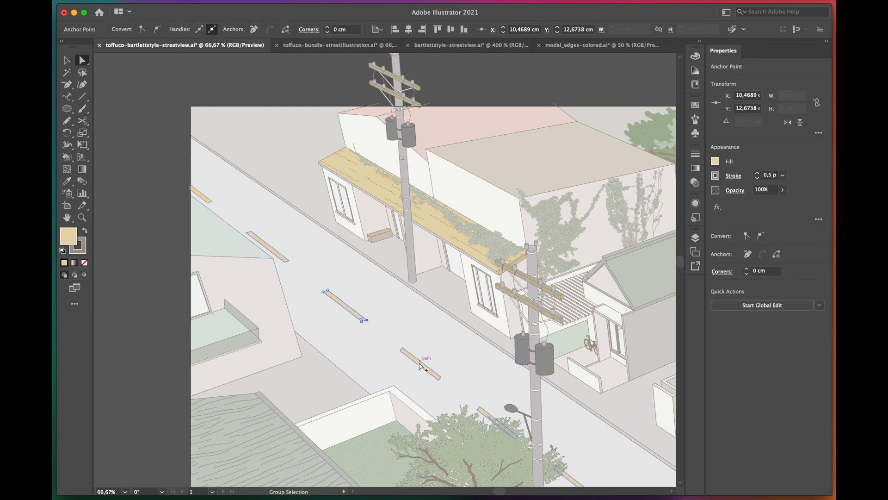
# Step: Skew the end corners of the remaining road dashes down to the artboard's lower edge to match the road's angle
pyautogui.scroll(3, 420, 361)
pyautogui.moveTo(371, 318); pyautogui.dragTo(379, 324)
pyautogui.moveTo(486, 406); pyautogui.dragTo(493, 412)
pyautogui.scroll(-4, 314, 244)
pyautogui.scroll(3, 388, 309)
pyautogui.moveTo(371, 301); pyautogui.dragTo(379, 308)
pyautogui.scroll(-2, 329, 231)
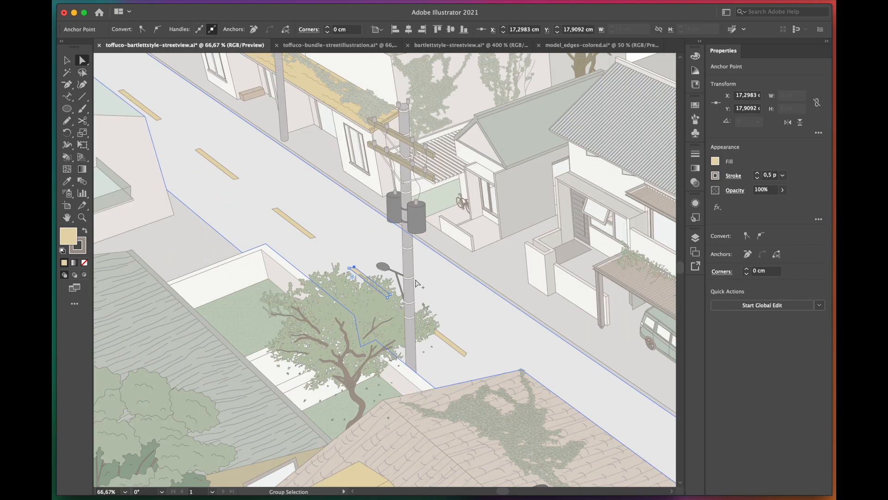
pyautogui.scroll(2, 459, 361)
pyautogui.moveTo(471, 358); pyautogui.dragTo(476, 363)
pyautogui.scroll(-4, 295, 197)
pyautogui.scroll(4, 494, 359)
pyautogui.scroll(2, 505, 367)
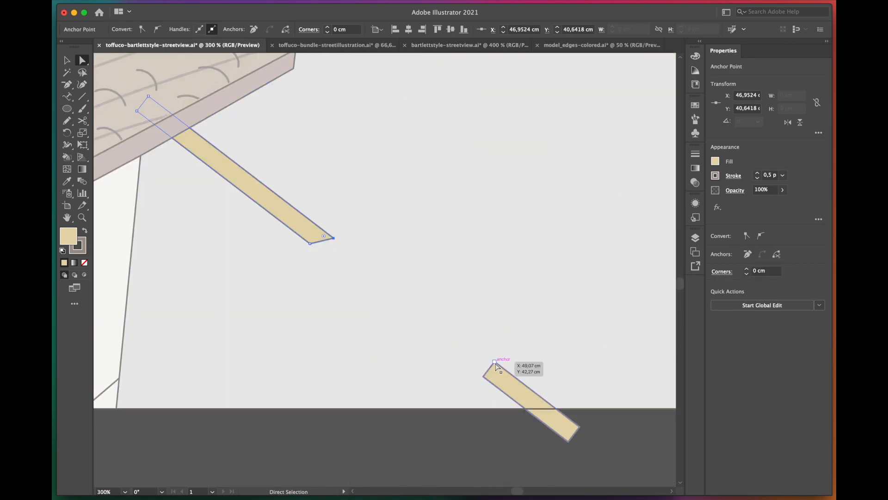
pyautogui.click(596, 438)
pyautogui.scroll(-3, 599, 440)
pyautogui.scroll(3, 333, 304)
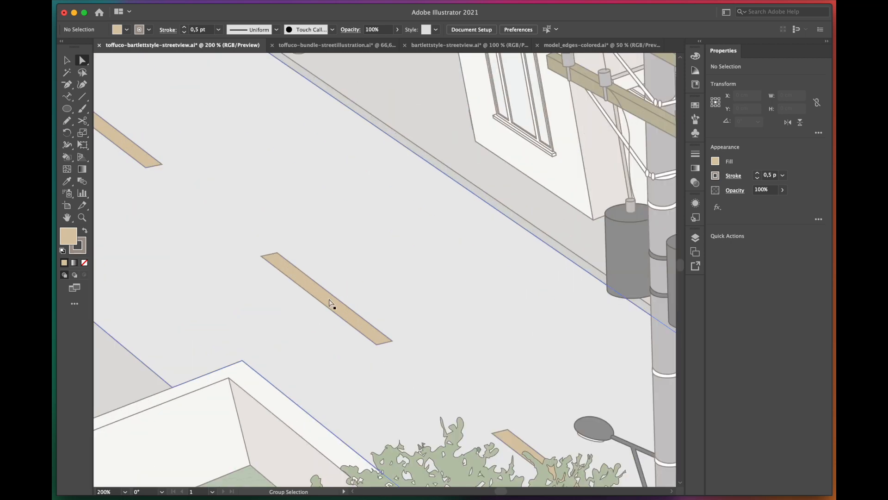
# Step: Widen the road dash above the walled garden by extending its corners to make a crosswalk stripe
pyautogui.click(326, 294)
pyautogui.moveTo(278, 253); pyautogui.dragTo(285, 252)
pyautogui.moveTo(392, 340); pyautogui.dragTo(403, 341)
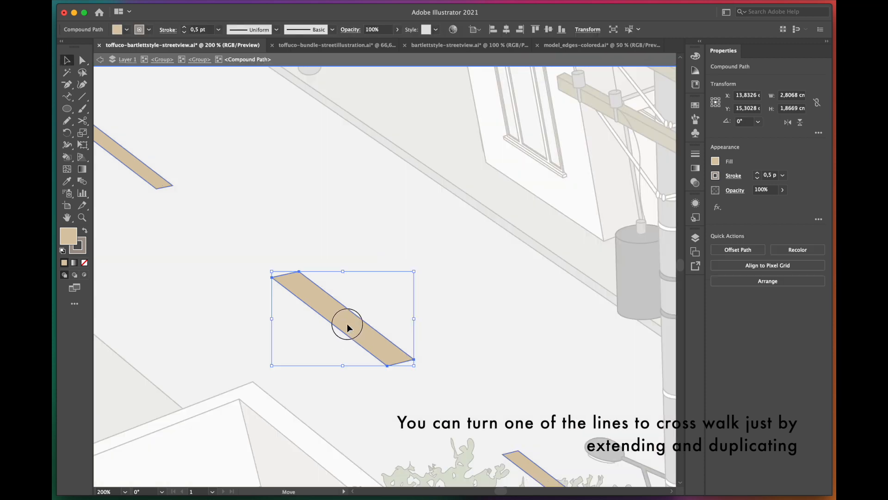
# Step: Duplicate the widened stripe to both sides across the road's width to form a crosswalk
pyautogui.moveTo(347, 323); pyautogui.dragTo(410, 300)
pyautogui.moveTo(436, 322); pyautogui.dragTo(312, 381)
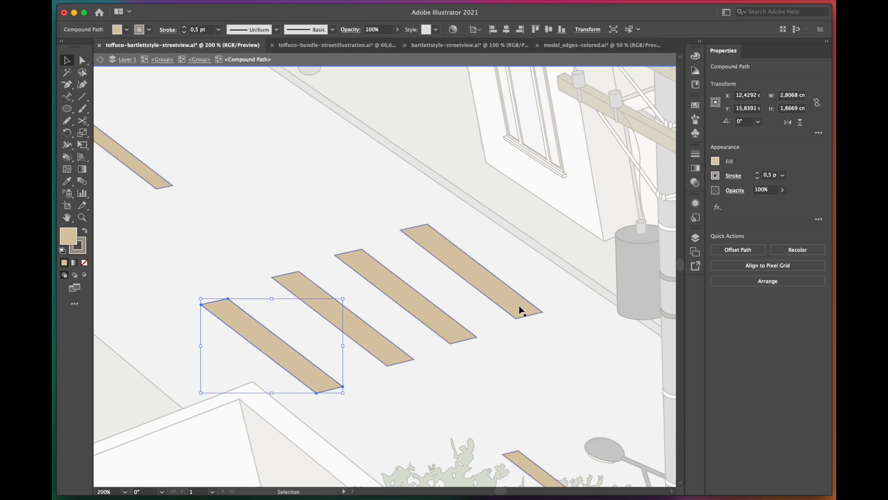
pyautogui.moveTo(284, 376); pyautogui.dragTo(234, 396)
# Step: Select all the crosswalk stripes and shift them together slightly towards the far pavement
pyautogui.keyDown('shift'); pyautogui.click(297, 374); pyautogui.keyUp('shift')
pyautogui.keyDown('shift'); pyautogui.click(356, 337); pyautogui.keyUp('shift')
pyautogui.keyDown('shift'); pyautogui.click(412, 301); pyautogui.keyUp('shift')
pyautogui.keyDown('shift'); pyautogui.click(501, 298); pyautogui.keyUp('shift')
pyautogui.moveTo(501, 298); pyautogui.dragTo(516, 287)
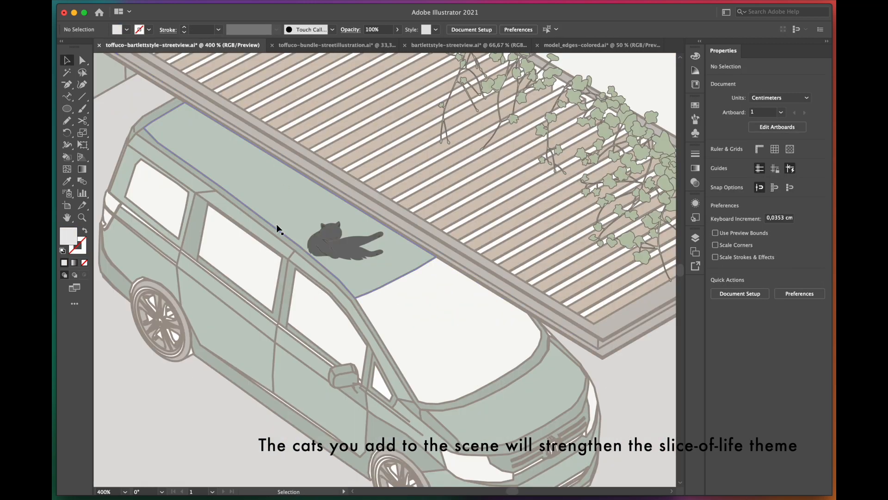
# Step: Adjust the placement of the orange climbing cat on the leaning tree's trunk
pyautogui.scroll(-6, 268, 199)
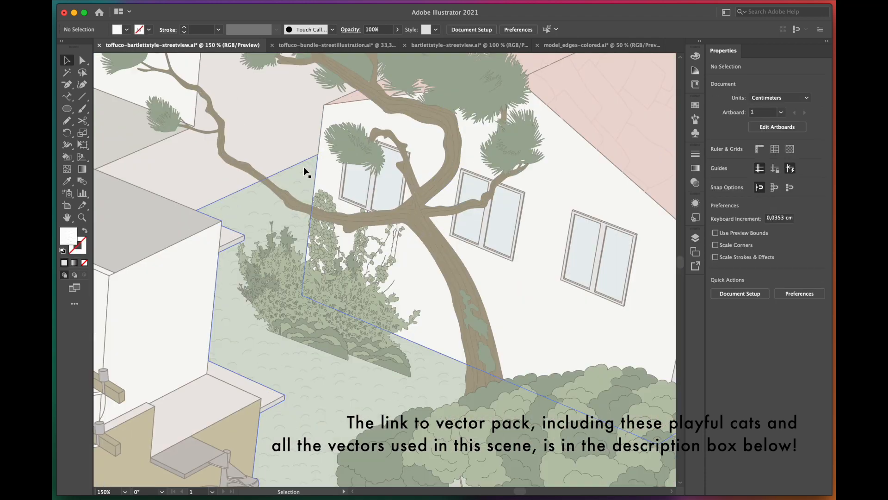
pyautogui.click(466, 255)
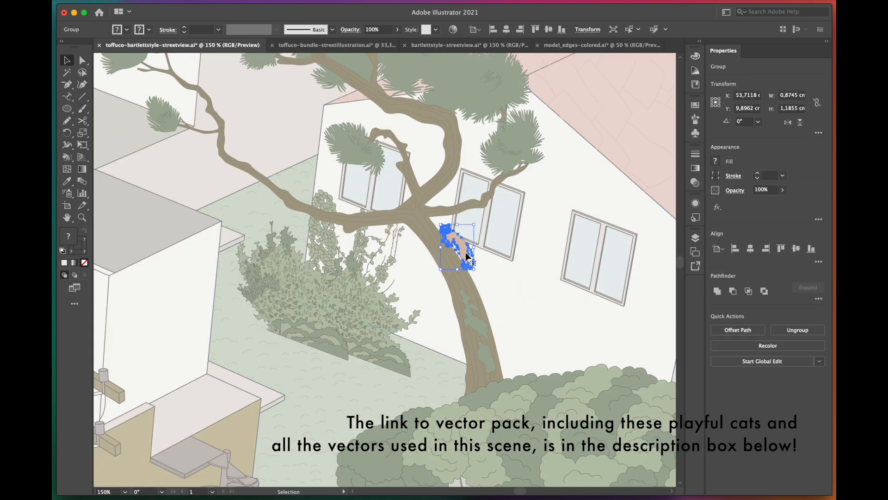
pyautogui.moveTo(481, 269); pyautogui.dragTo(349, 241)
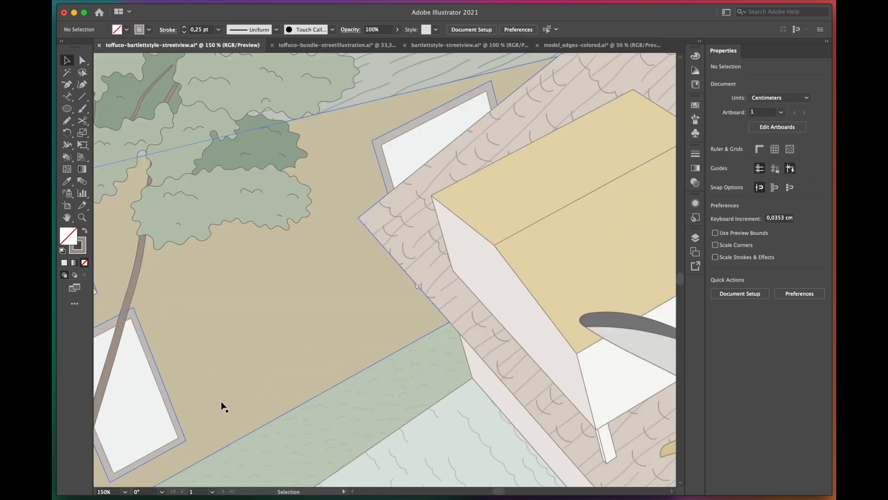
# Step: Paste the two air-conditioning units onto the tan wall and bring the large tree in front of them
pyautogui.press('super+f')
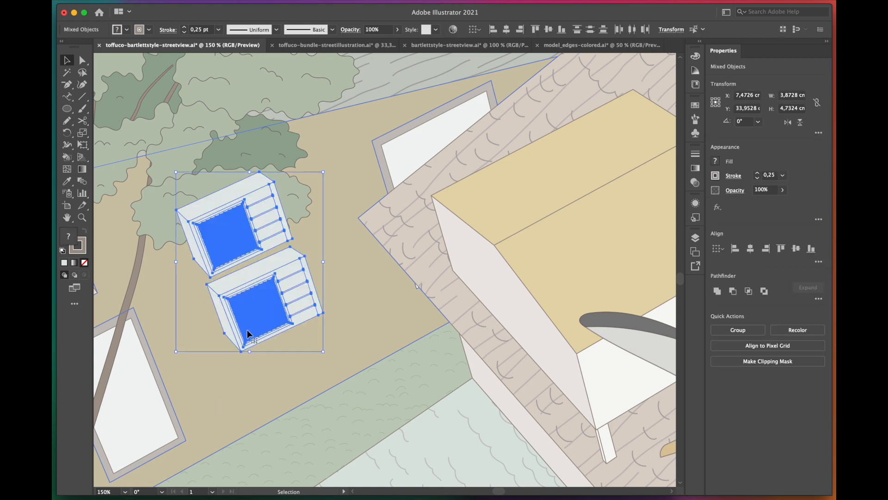
pyautogui.scroll(-1, 317, 235)
pyautogui.click(226, 167)
pyautogui.rightClick(228, 172)
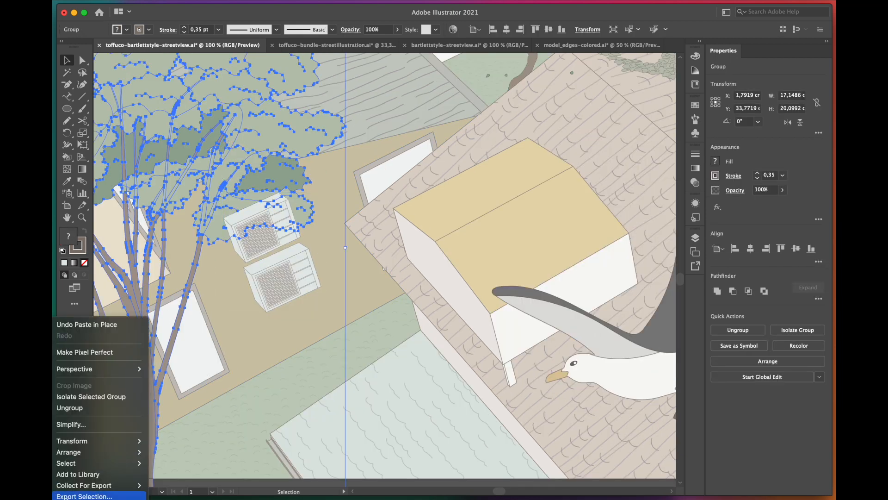
pyautogui.moveTo(102, 456)
pyautogui.click(174, 446)
pyautogui.press('super+shift+a')
# Step: Copy the striped cat from the street illustration bundle and paste it inside the lower air-conditioning unit's group
pyautogui.hotkey('ctrl', 'Tab')
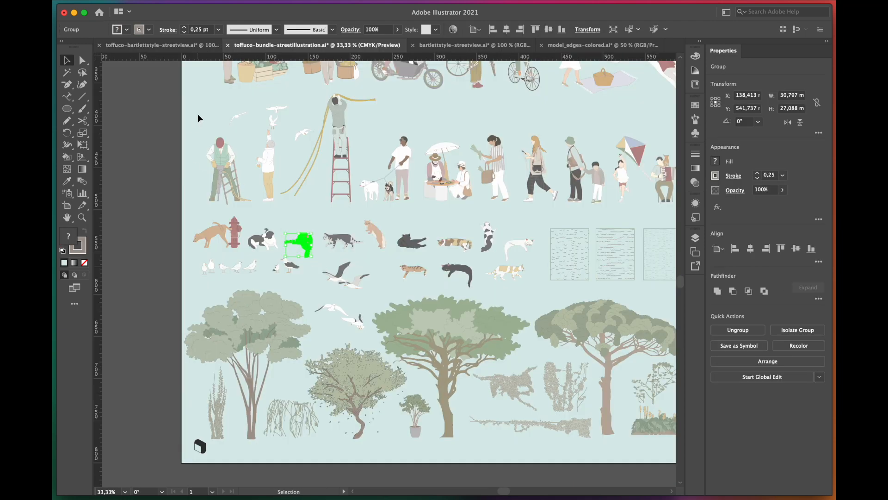
pyautogui.click(185, 45)
pyautogui.click(284, 280)
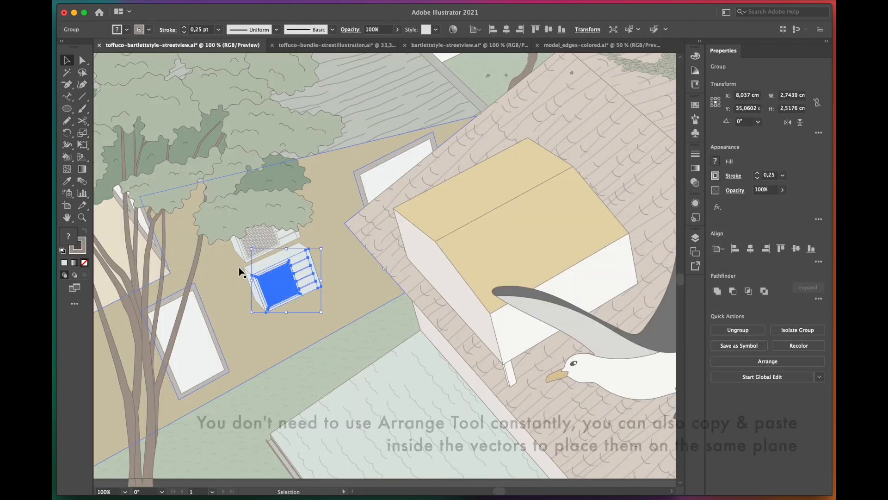
pyautogui.doubleClick(321, 290)
pyautogui.press('super+v')
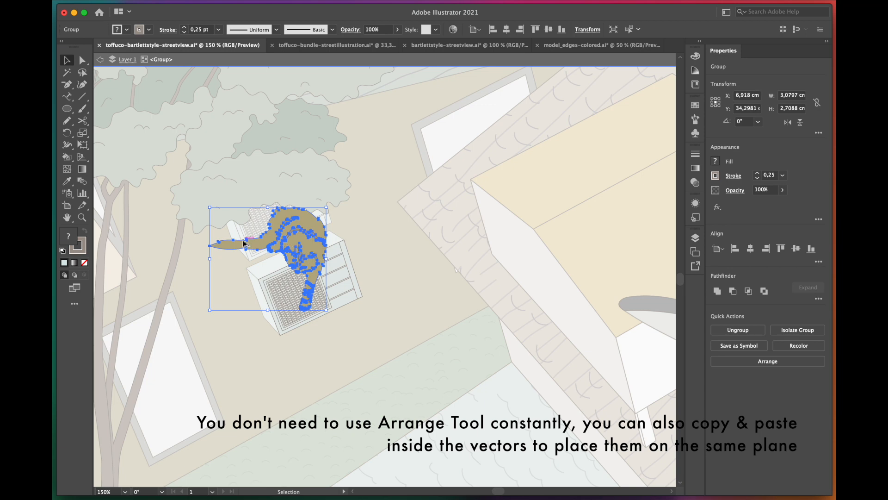
# Step: Shrink and rotate the striped cat so it lies on top of the lower air-conditioning unit
pyautogui.press('super+equal')
pyautogui.press('super+equal')
pyautogui.press('super+equal')
pyautogui.moveTo(145, 147); pyautogui.dragTo(304, 287)
pyautogui.moveTo(429, 352); pyautogui.dragTo(389, 283)
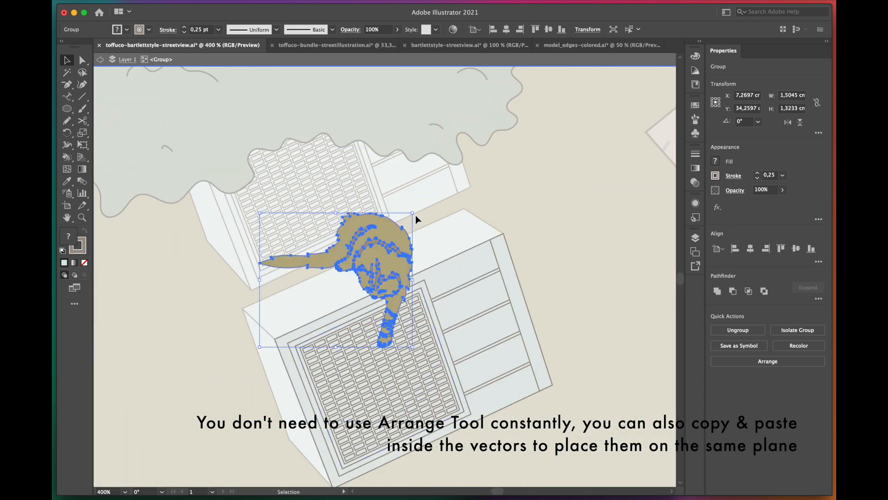
pyautogui.moveTo(416, 210); pyautogui.dragTo(370, 186)
pyautogui.moveTo(369, 254); pyautogui.dragTo(375, 276)
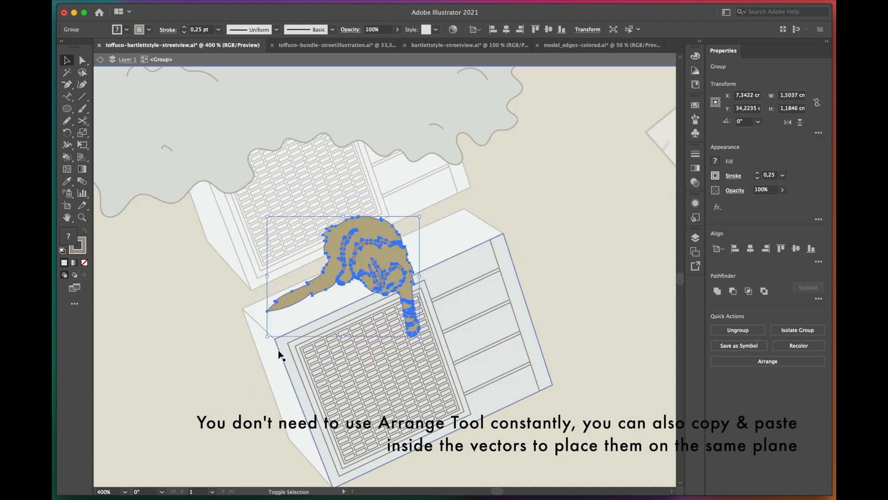
pyautogui.moveTo(266, 337); pyautogui.dragTo(250, 362)
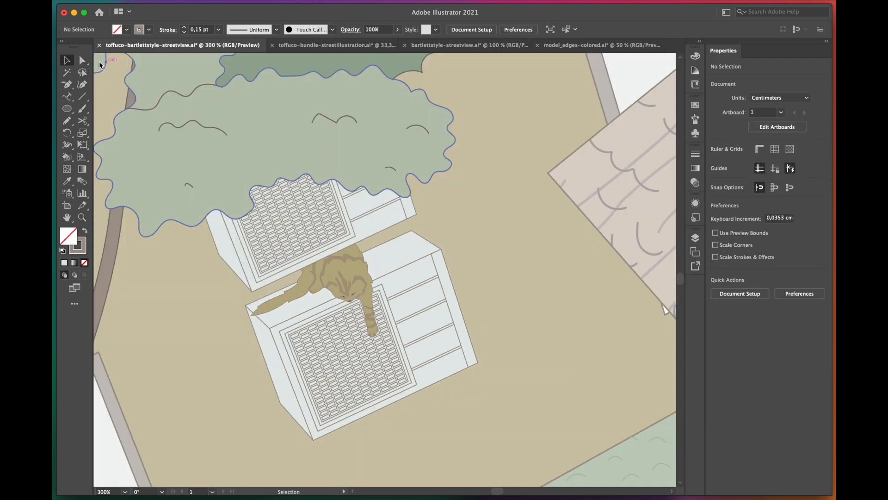
pyautogui.press('super+minus')
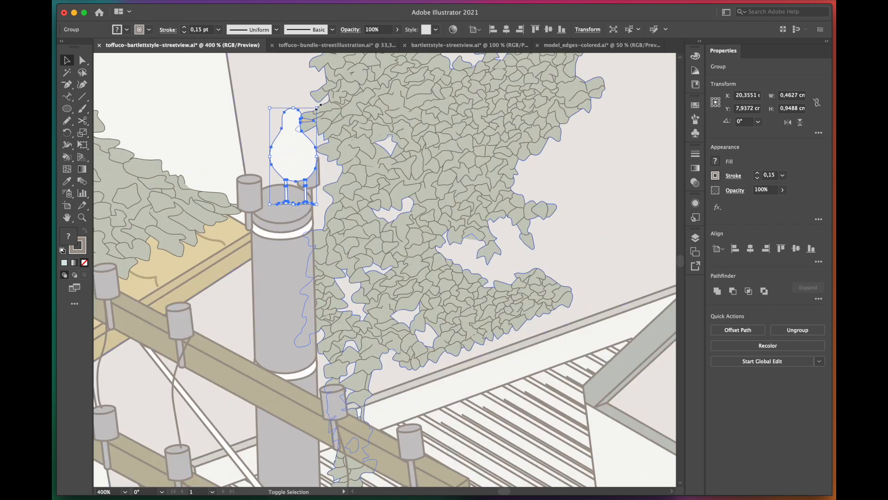
# Step: Shrink the white bird standing on the electric pole and centre it on the pole top
pyautogui.moveTo(318, 107); pyautogui.dragTo(311, 120)
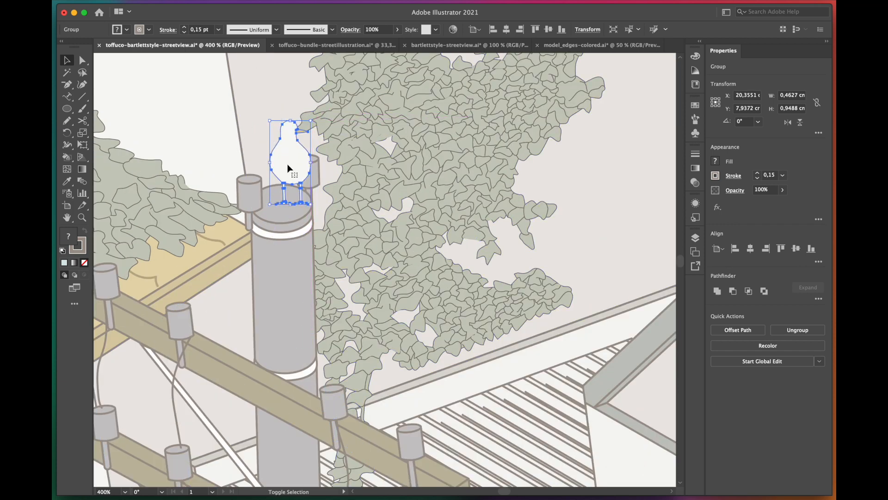
pyautogui.moveTo(286, 165); pyautogui.dragTo(283, 166)
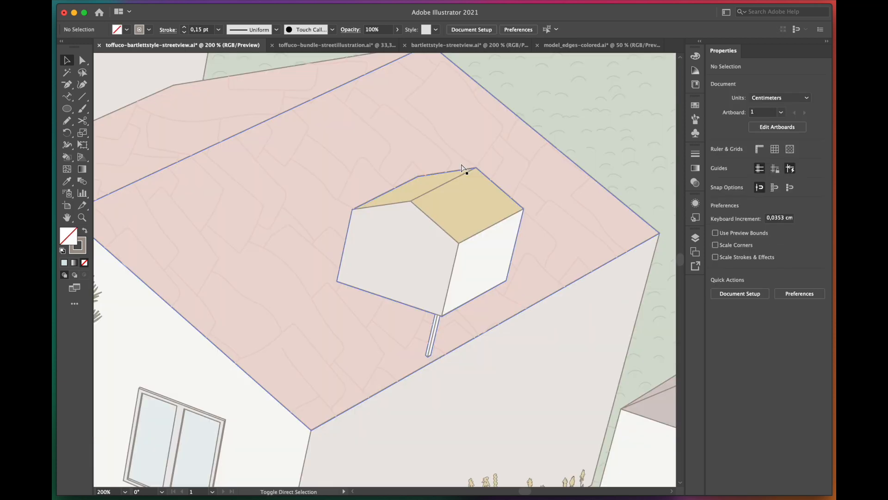
pyautogui.click(460, 167)
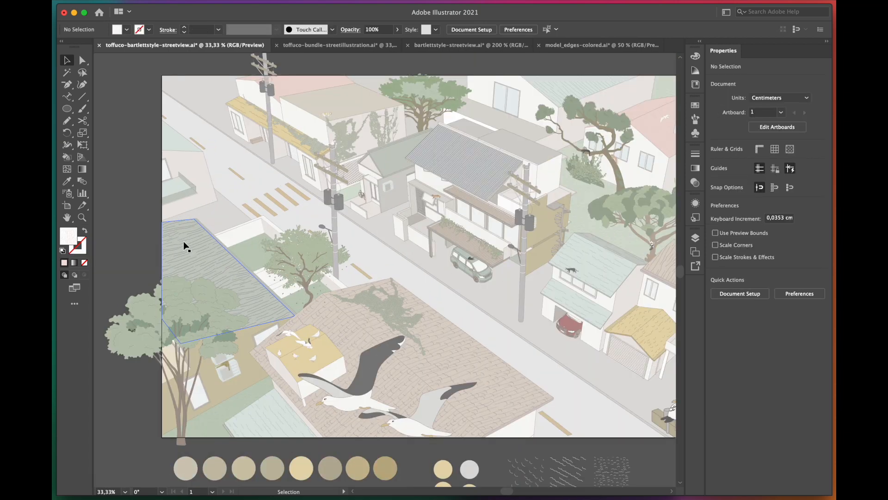
# Step: Paste the closed pink parasol at the walled garden's corner beside the grey-green roof
pyautogui.scroll(2, 183, 240)
pyautogui.scroll(2, 255, 274)
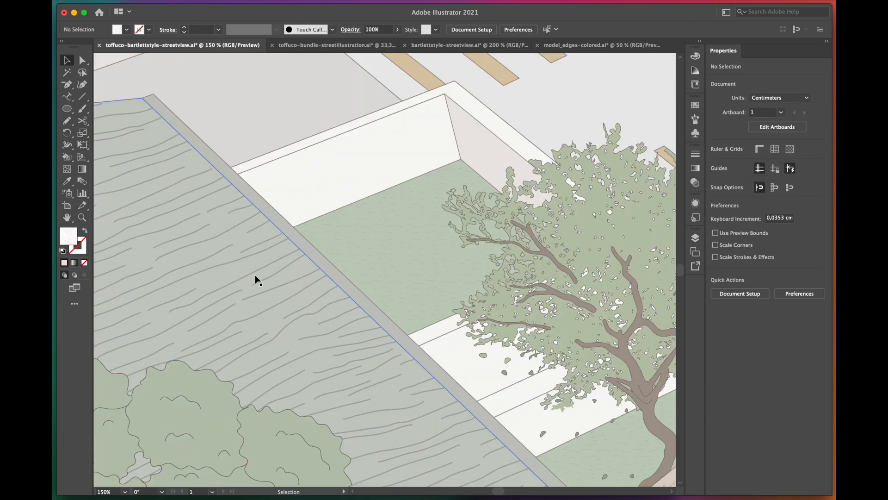
pyautogui.press('super+v')
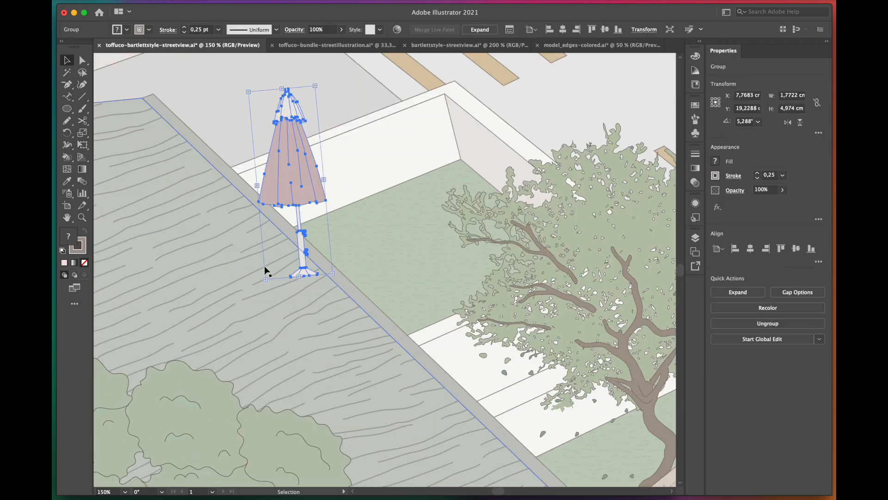
pyautogui.click(181, 180)
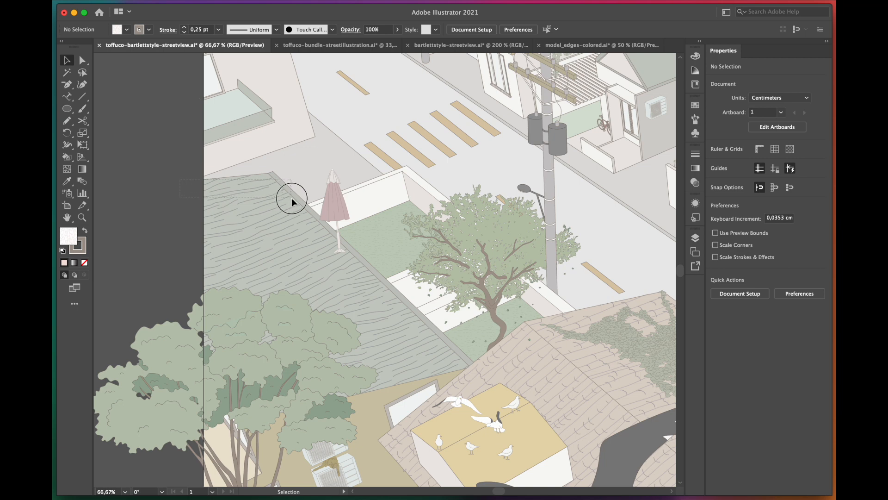
# Step: Select the grey-green roof, its edge and the foreground tree and bring them in front of the parasol
pyautogui.moveTo(292, 198); pyautogui.dragTo(290, 206)
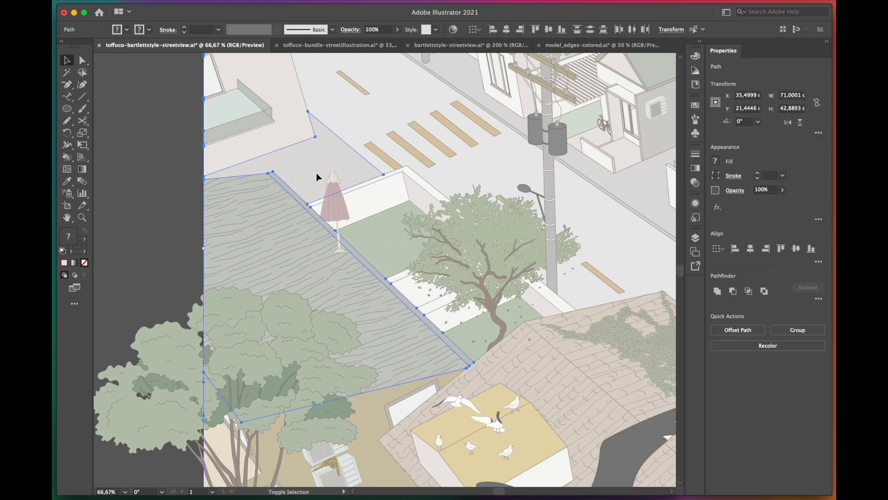
pyautogui.keyDown('shift'); pyautogui.click(301, 327); pyautogui.keyUp('shift')
pyautogui.rightClick(144, 366)
pyautogui.moveTo(103, 454)
pyautogui.click(162, 446)
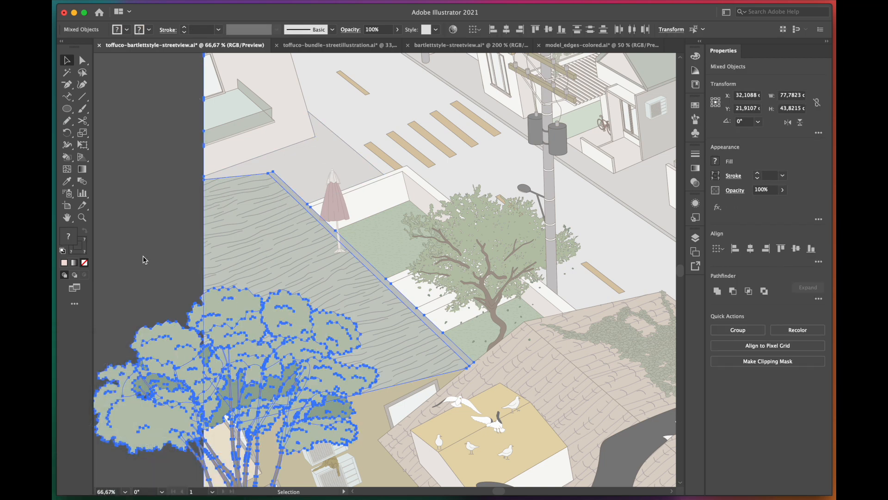
pyautogui.click(135, 265)
# Step: Place the child, crouching figure and dog in the walled garden and bring the garden tree in front of them
pyautogui.click(398, 227)
pyautogui.click(155, 252)
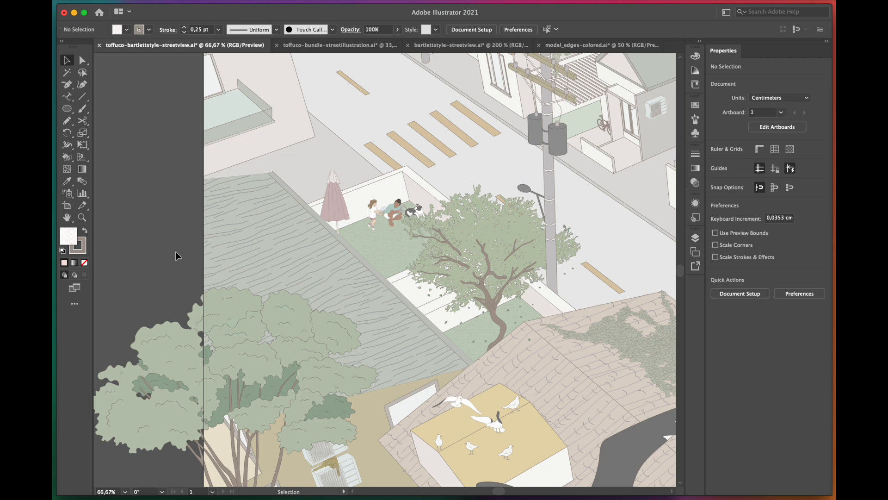
pyautogui.click(473, 253)
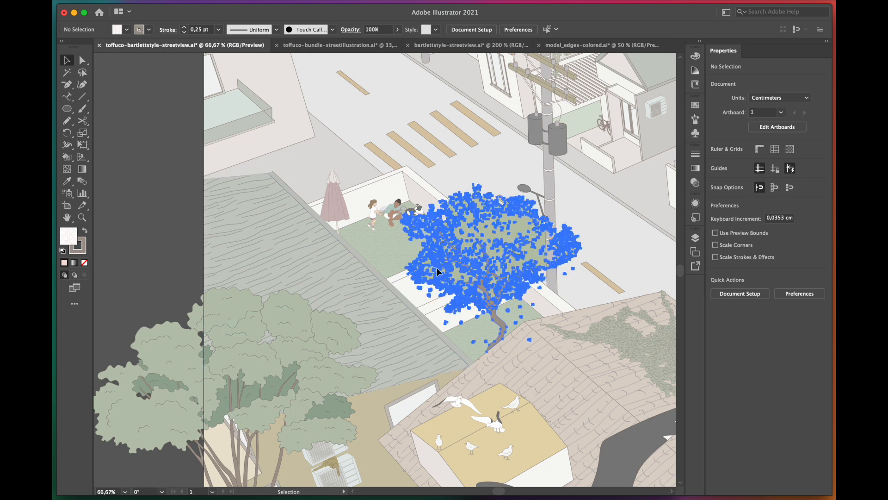
pyautogui.rightClick(482, 243)
pyautogui.moveTo(117, 453)
pyautogui.click(199, 444)
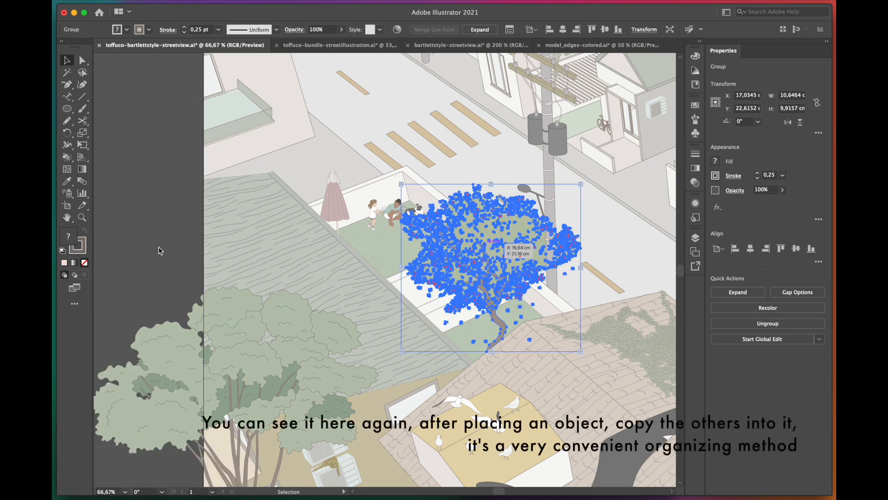
# Step: Paste the woman spreading a picnic blanket and the basket inside the parasol's group in the walled garden
pyautogui.click(334, 199)
pyautogui.doubleClick(334, 199)
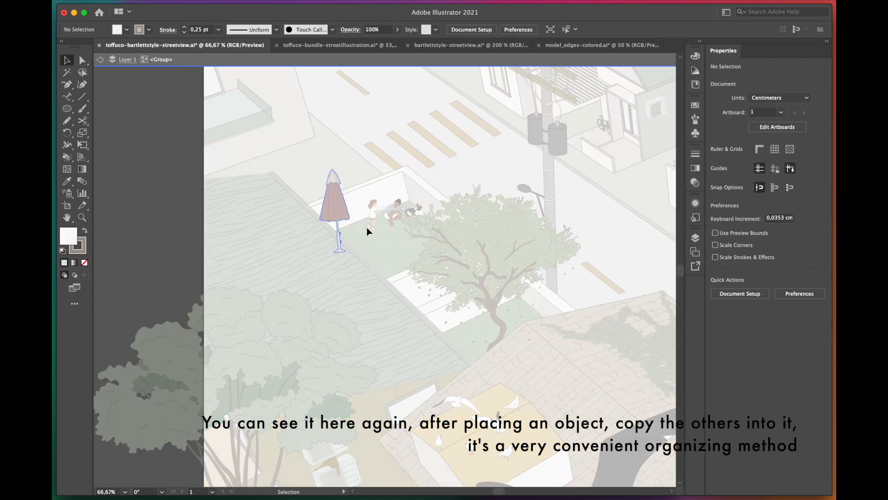
pyautogui.press('super+f')
pyautogui.click(100, 60)
pyautogui.click(100, 60)
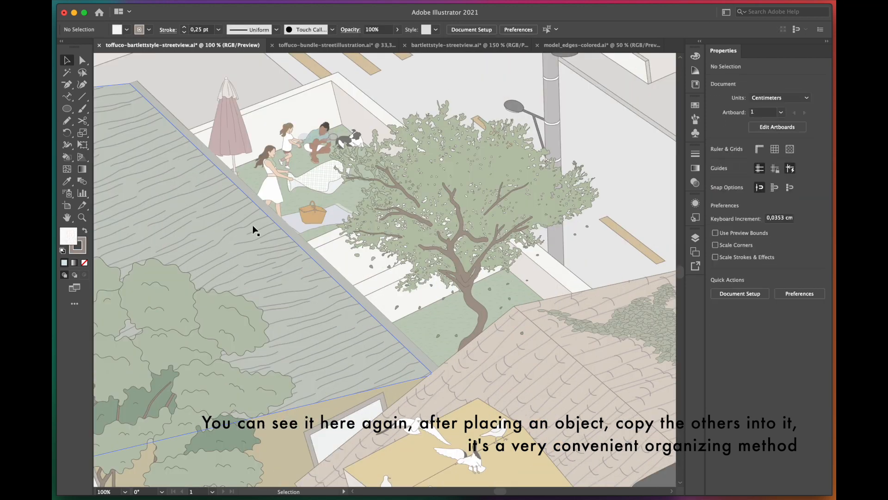
pyautogui.scroll(2, 475, 349)
pyautogui.press('super+f')
pyautogui.press('super+shift+a')
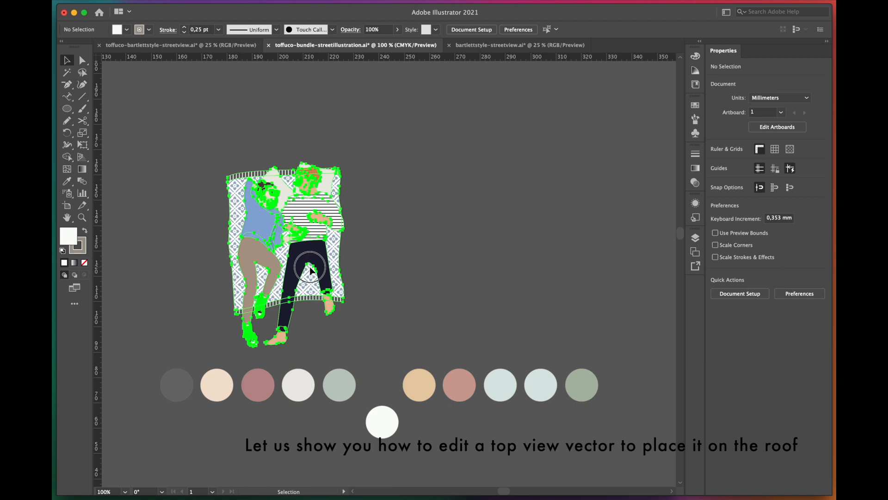
# Step: Move the top-view couple aside in the bundle document and delete the blanket's pattern and the shirt's stripes
pyautogui.moveTo(304, 290); pyautogui.dragTo(412, 289)
pyautogui.press('a')
pyautogui.click(337, 212)
pyautogui.press('Delete')
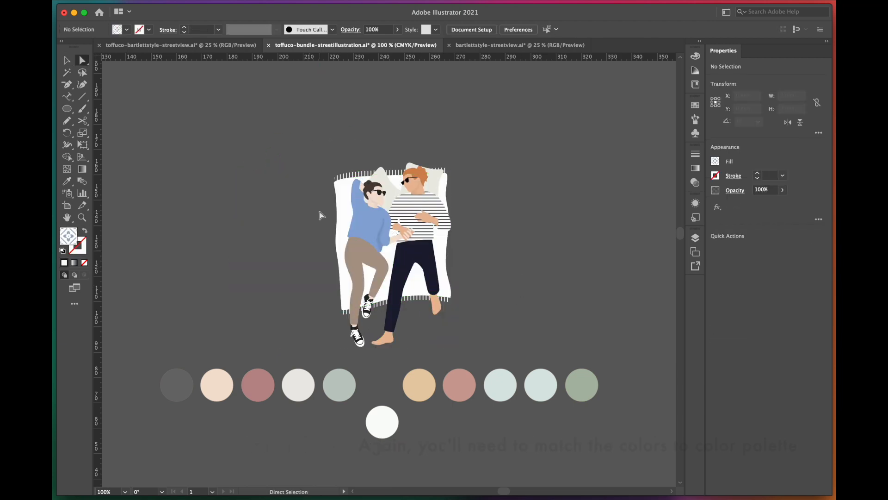
pyautogui.click(418, 206)
pyautogui.press('Delete')
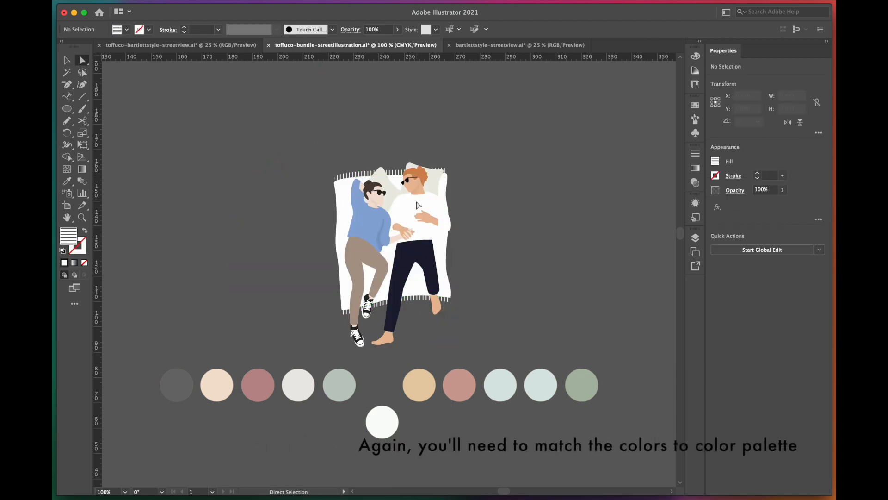
# Step: Recolour the man's trousers sage green, his feet light tan and his shirt pale blue by sampling the palette swatches
pyautogui.click(413, 253)
pyautogui.click(70, 186)
pyautogui.click(582, 385)
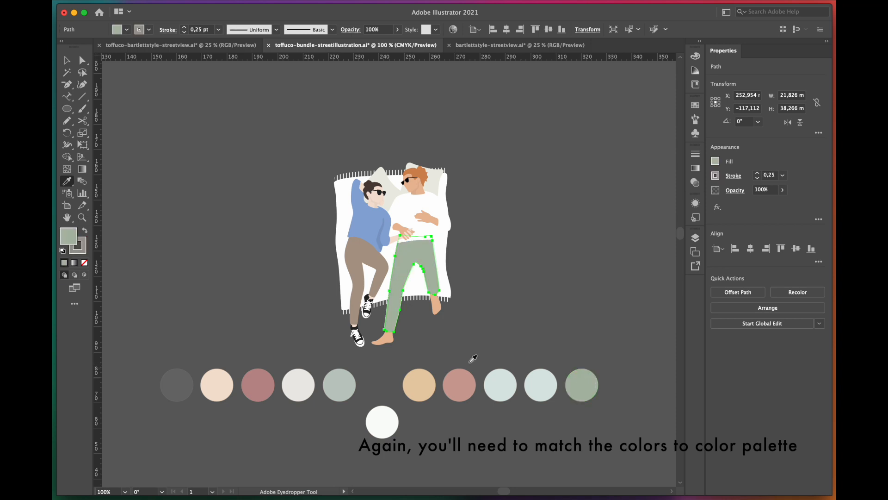
pyautogui.keyDown('super'); pyautogui.click(384, 340); pyautogui.keyUp('super')
pyautogui.press('a')
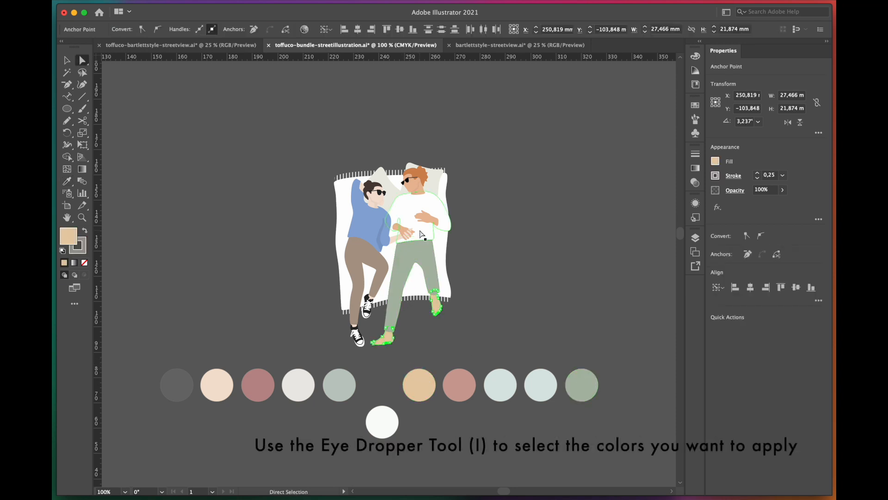
pyautogui.click(420, 233)
pyautogui.press('i')
pyautogui.click(547, 384)
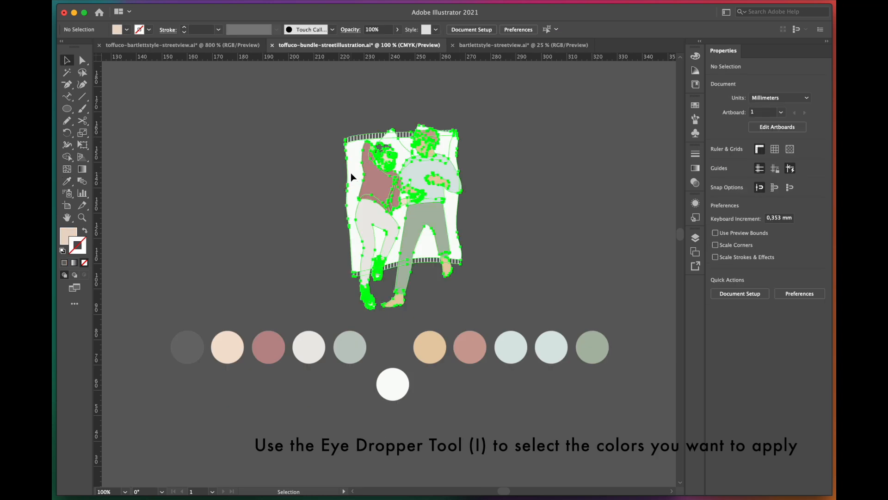
# Step: Free-distort the reclining couple by its corners into a foreshortened shape matching the roof's perspective
pyautogui.moveTo(82, 145); pyautogui.dragTo(145, 145)
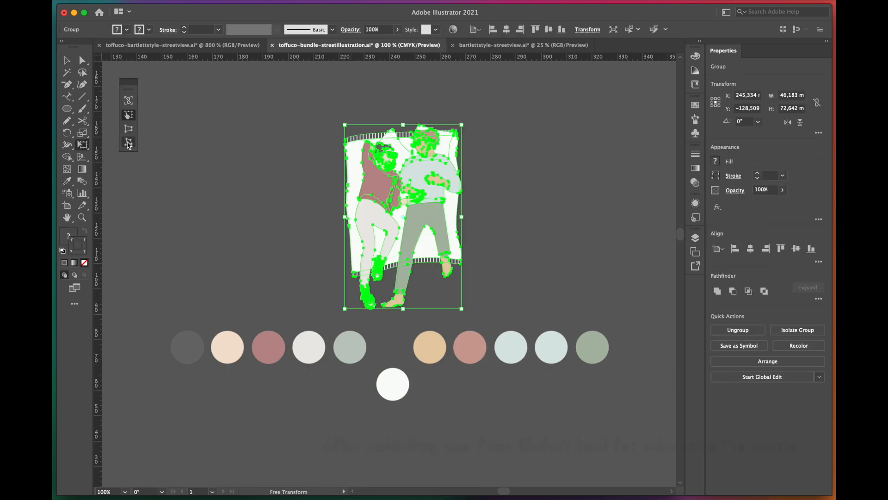
pyautogui.click(128, 142)
pyautogui.moveTo(462, 125); pyautogui.dragTo(426, 131)
pyautogui.moveTo(462, 308); pyautogui.dragTo(483, 279)
pyautogui.moveTo(349, 315); pyautogui.dragTo(369, 284)
pyautogui.moveTo(484, 279); pyautogui.dragTo(489, 256)
pyautogui.moveTo(345, 125); pyautogui.dragTo(343, 143)
pyautogui.moveTo(427, 131)
pyautogui.mouseDown()
pyautogui.moveTo(419, 121)
pyautogui.moveTo(426, 136)
pyautogui.mouseUp()
pyautogui.moveTo(490, 256); pyautogui.dragTo(468, 252)
pyautogui.moveTo(368, 284)
pyautogui.mouseDown()
pyautogui.moveTo(380, 276)
pyautogui.moveTo(374, 281)
pyautogui.mouseUp()
# Step: Rotate the distorted couple counter-clockwise to align the blanket with the roof slope
pyautogui.press('v')
pyautogui.moveTo(461, 135); pyautogui.dragTo(429, 131)
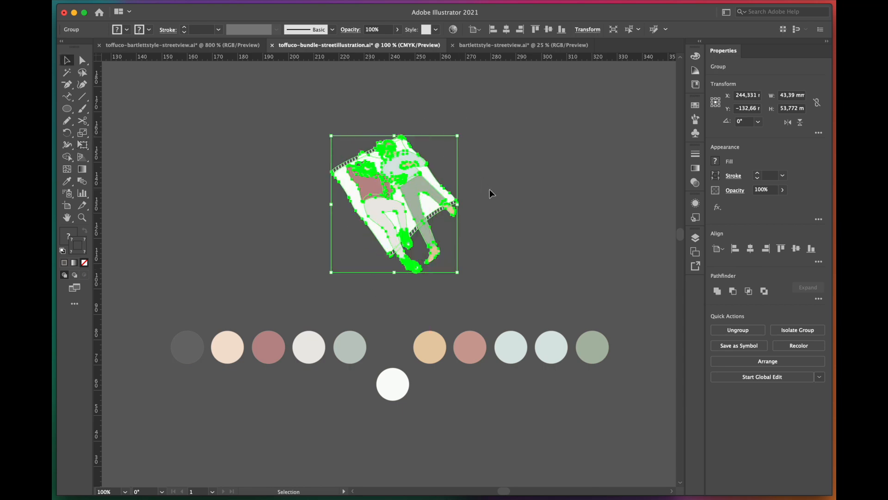
pyautogui.click(491, 194)
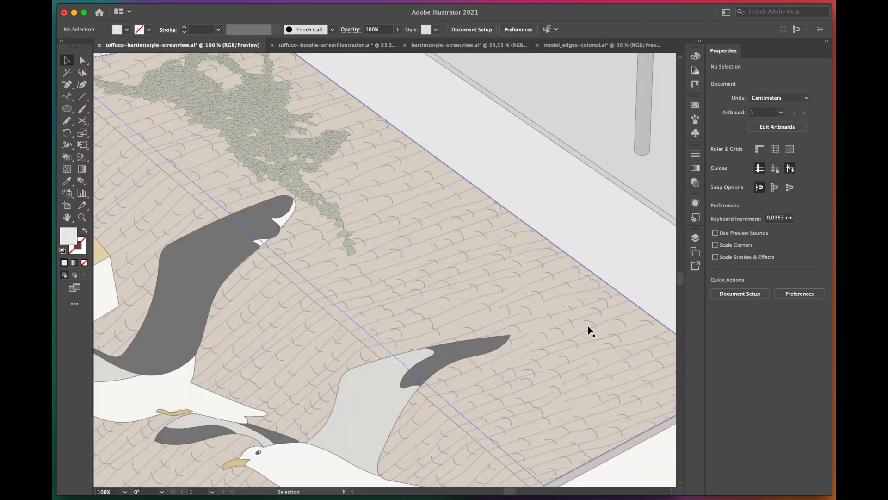
# Step: Paste the reclining couple onto the brown tiled roof beside the climbing plant in the street view document
pyautogui.press('super+v')
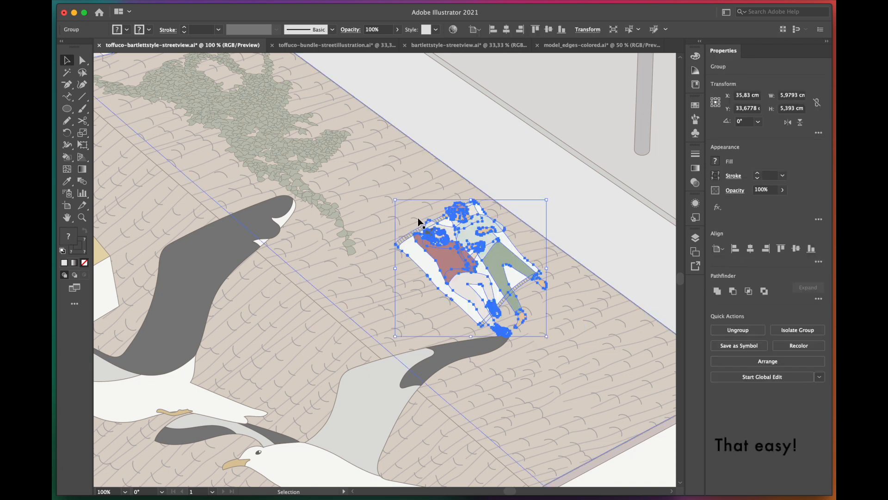
pyautogui.scroll(-1, 418, 219)
pyautogui.click(528, 428)
pyautogui.scroll(-1, 364, 347)
pyautogui.scroll(1, 600, 398)
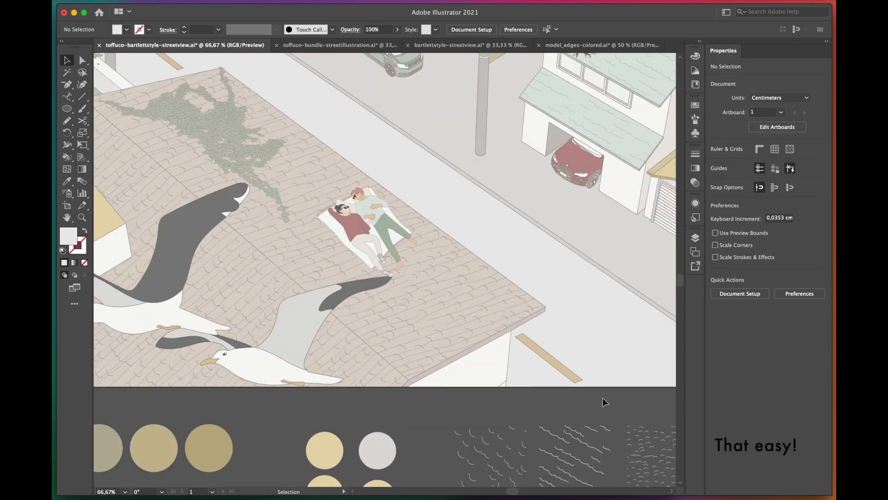
# Step: Place the street vendor carrying baskets on the pavement near the carport, behind the small seagull
pyautogui.scroll(1, 602, 398)
pyautogui.press('super+v')
pyautogui.click(481, 404)
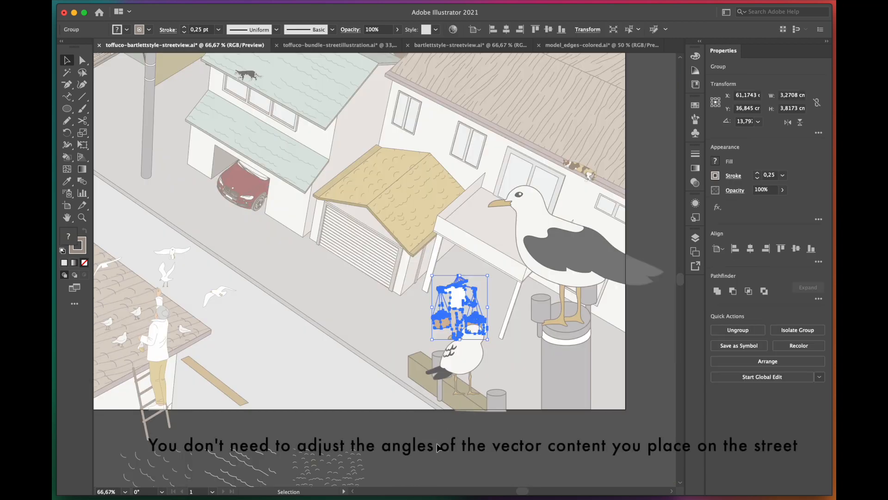
pyautogui.click(434, 452)
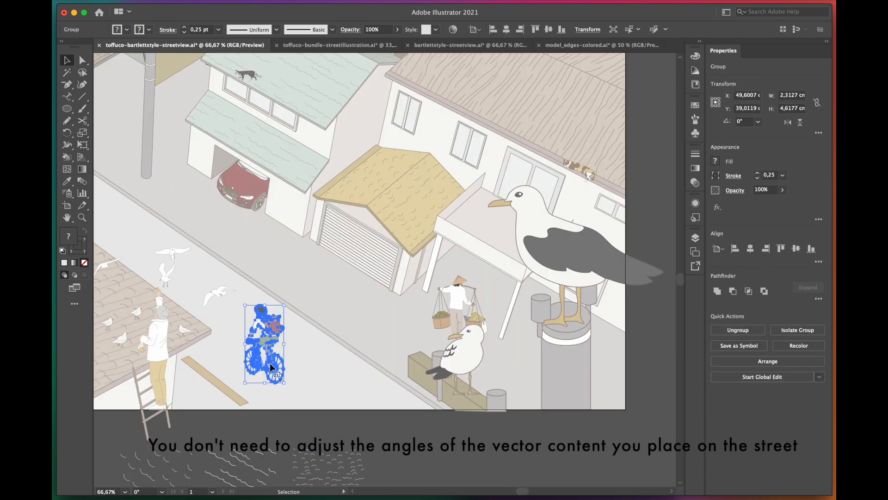
# Step: Place the man on the red ladder, the person with a bicycle, and the man with a child around the yellow-roofed garage
pyautogui.click(271, 418)
pyautogui.press('super+v')
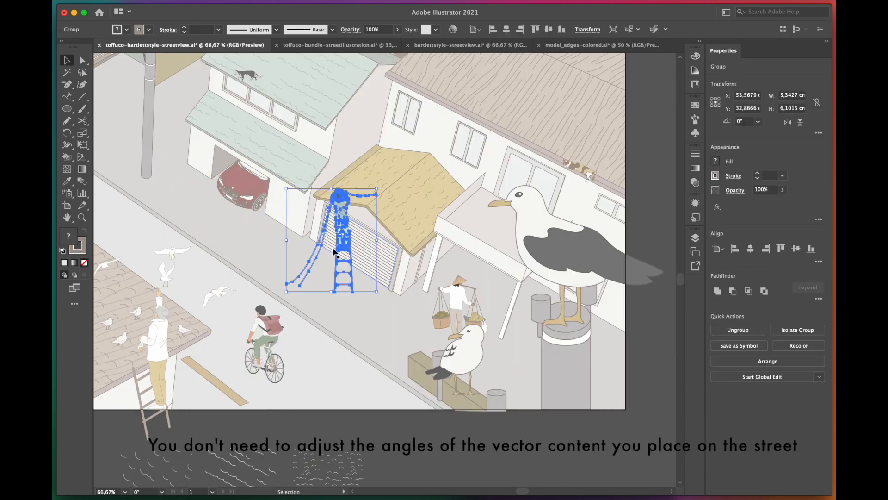
pyautogui.click(376, 428)
pyautogui.press('super+v')
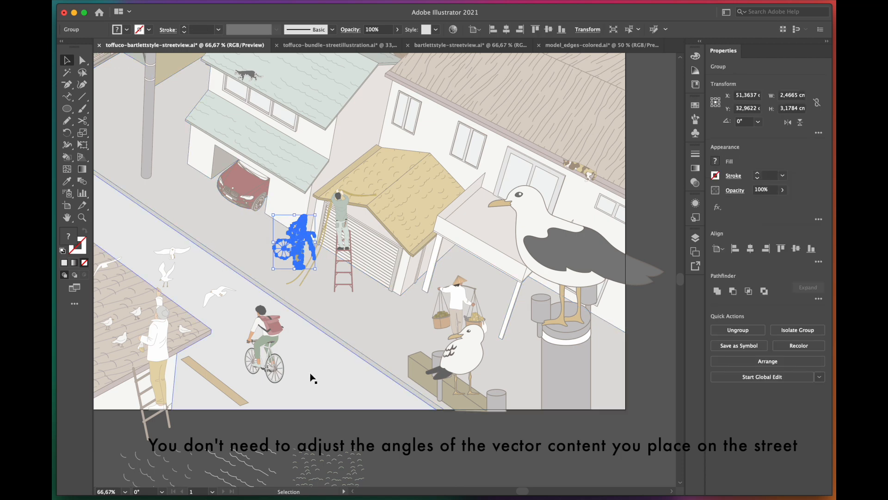
pyautogui.press('super+v')
pyautogui.click(266, 424)
# Step: Paste the standing person in the brown vest at the foot of the utility pole on the pavement
pyautogui.scroll(4, 265, 424)
pyautogui.hscroll(-8, 265, 424)
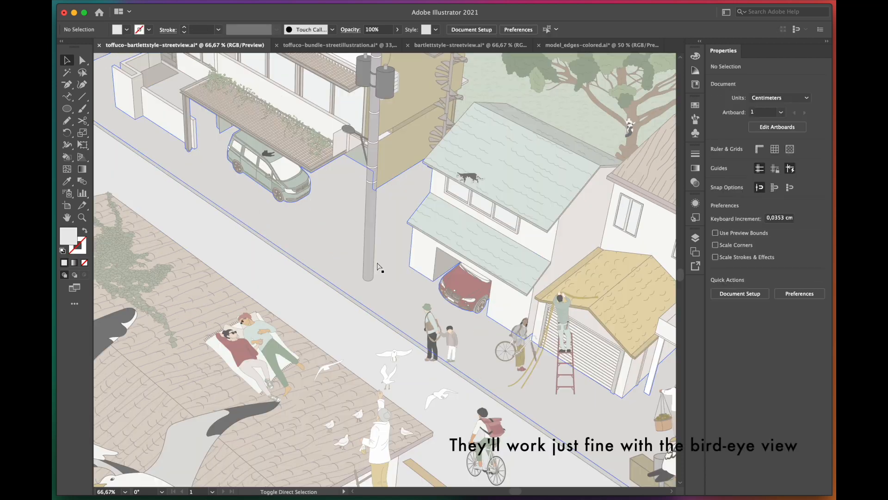
pyautogui.press('super+v')
# Step: Paste the discarded sofa inside the utility pole's group and send it to the back, behind the pole
pyautogui.click(340, 187)
pyautogui.scroll(-1, 341, 187)
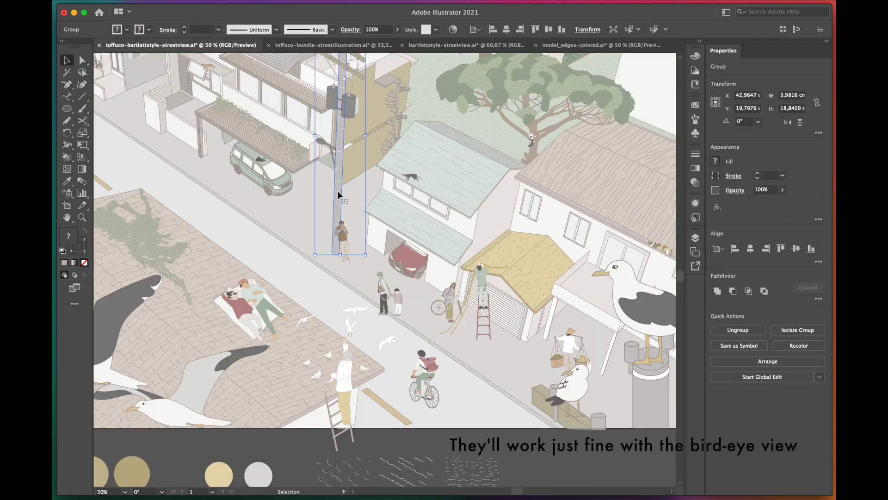
pyautogui.doubleClick(342, 187)
pyautogui.scroll(3, 361, 209)
pyautogui.press('super+v')
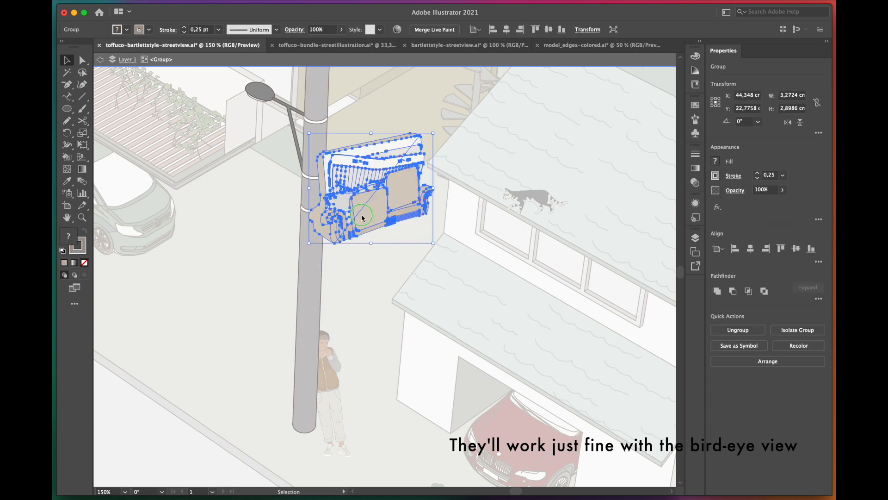
pyautogui.rightClick(362, 215)
pyautogui.moveTo(90, 453)
pyautogui.click(211, 480)
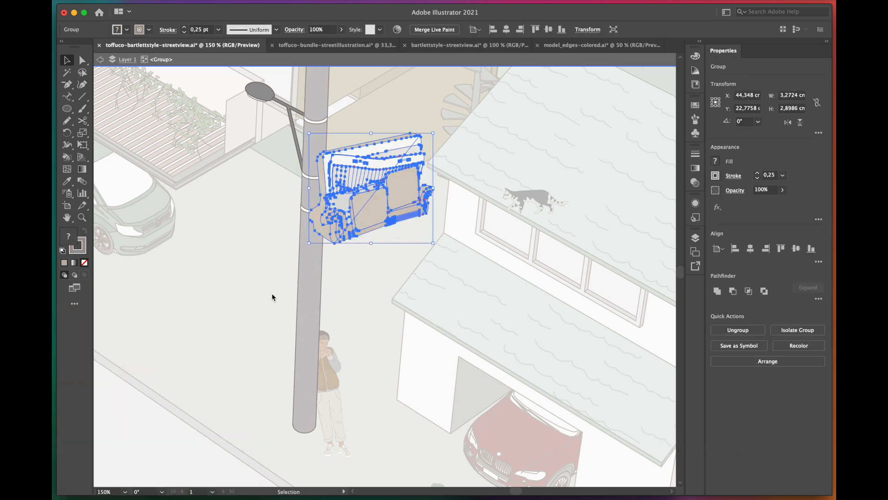
pyautogui.click(272, 296)
# Step: Add the takoyaki cart beside the utility pole and the cargo-bike rider with dogs on the road near the garden tree
pyautogui.press('super+minus')
pyautogui.press('super+minus')
pyautogui.press('super+minus')
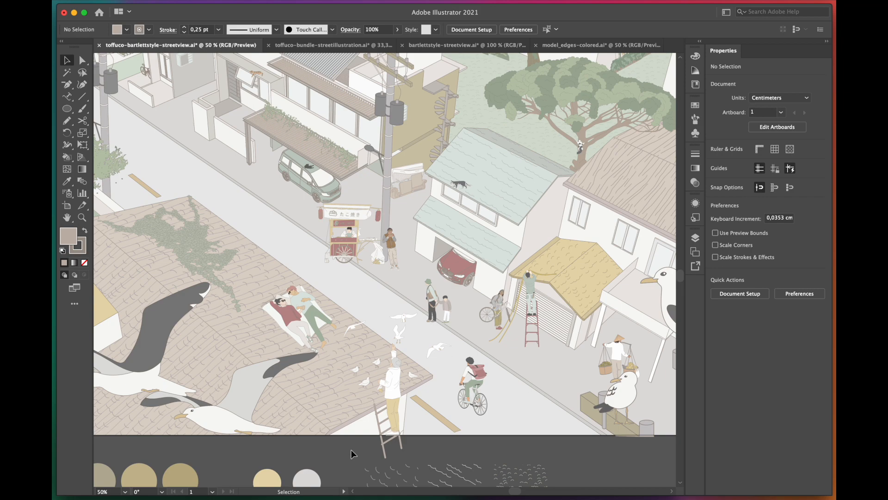
pyautogui.press('super+1')
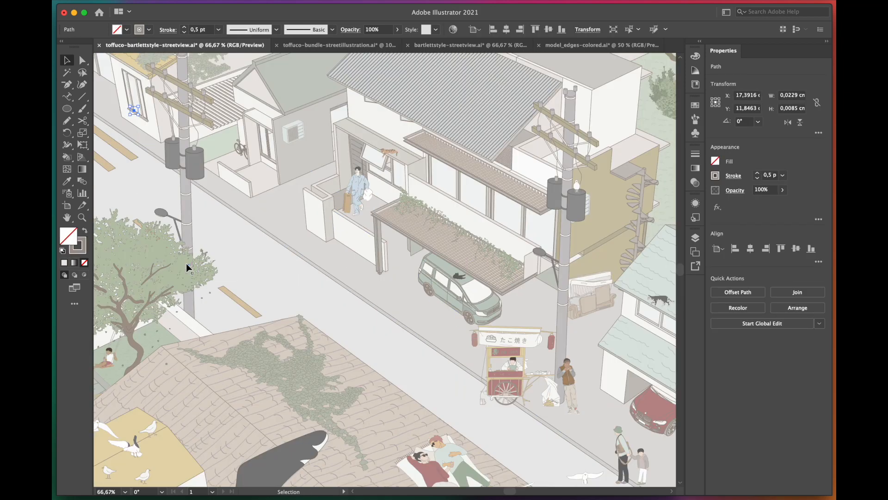
pyautogui.scroll(2, 186, 263)
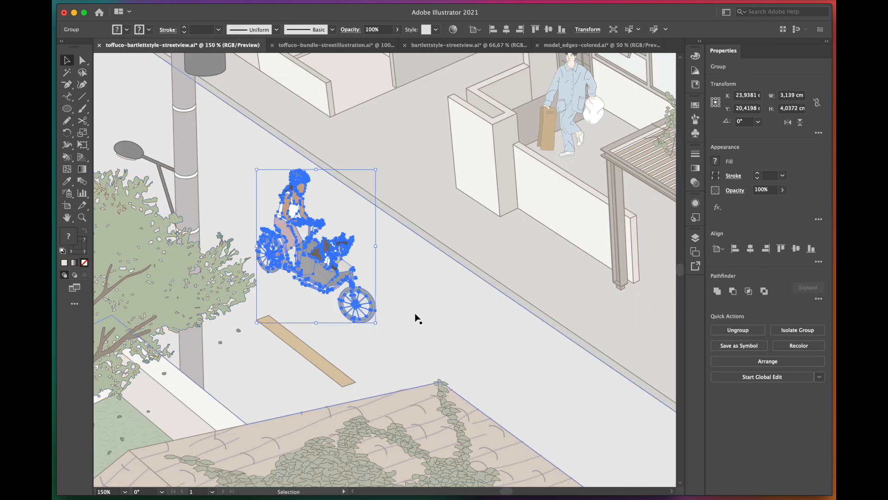
pyautogui.click(414, 351)
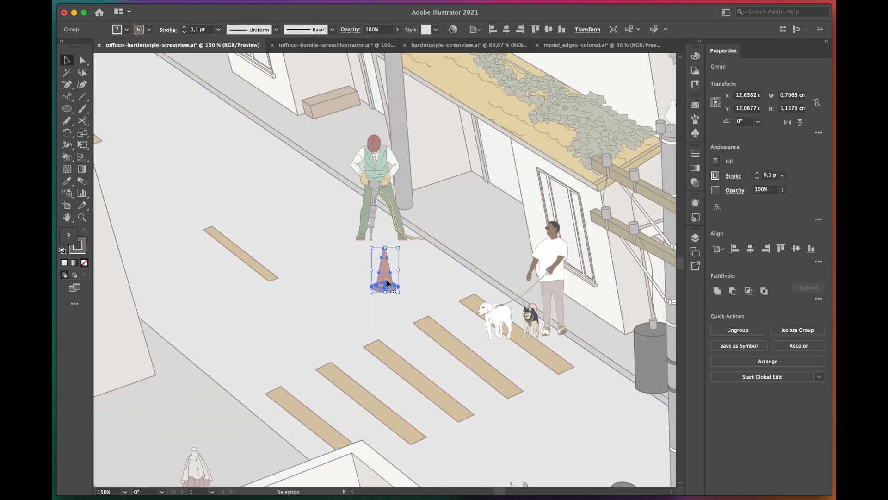
# Step: Arrange three traffic cones around the road worker and place the man carrying a broom by the crosswalk
pyautogui.moveTo(386, 278); pyautogui.dragTo(342, 184)
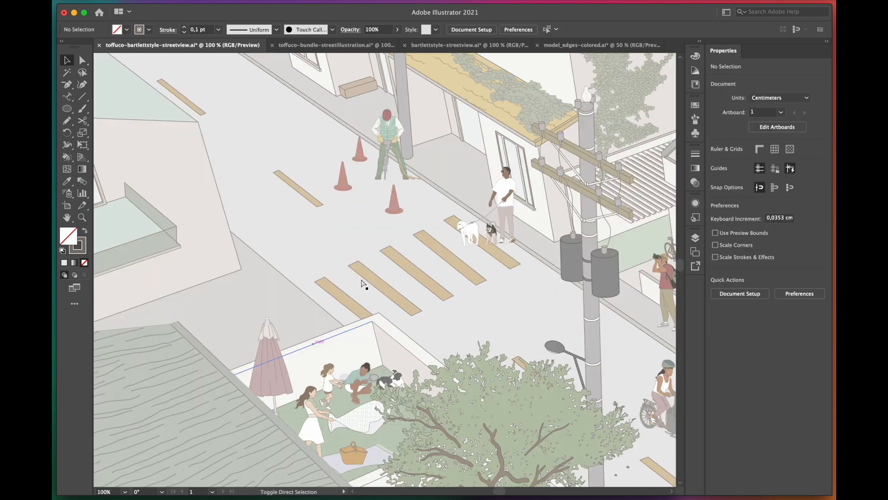
pyautogui.click(363, 284)
pyautogui.scroll(3, 453, 280)
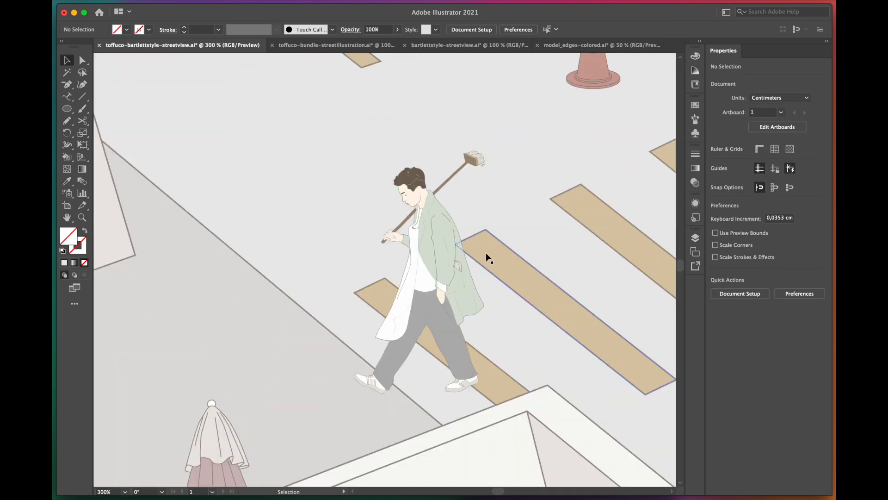
# Step: Paste the pair under a white parasol on the side street beside the walled picnic garden
pyautogui.scroll(-3, 484, 255)
pyautogui.press('super+v')
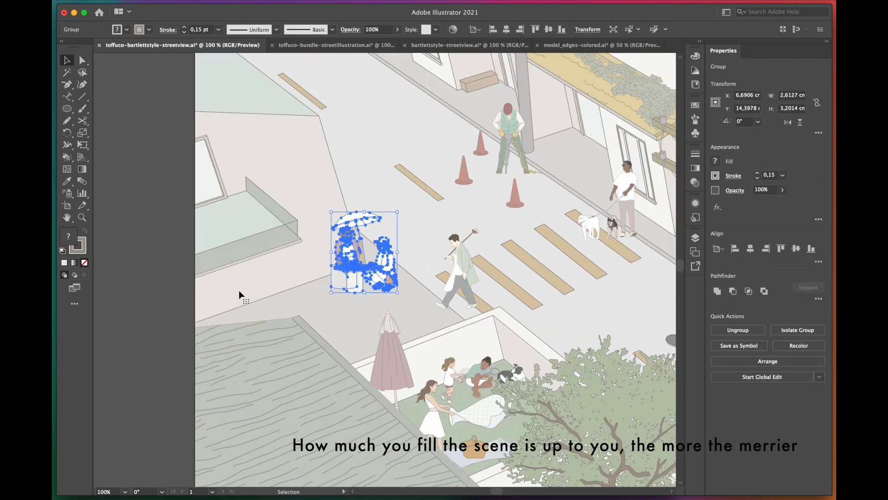
pyautogui.click(183, 290)
# Step: Place red fire hydrants on the pavement near the basket vendor and beside the pergola carport with the green van
pyautogui.scroll(-2, 181, 293)
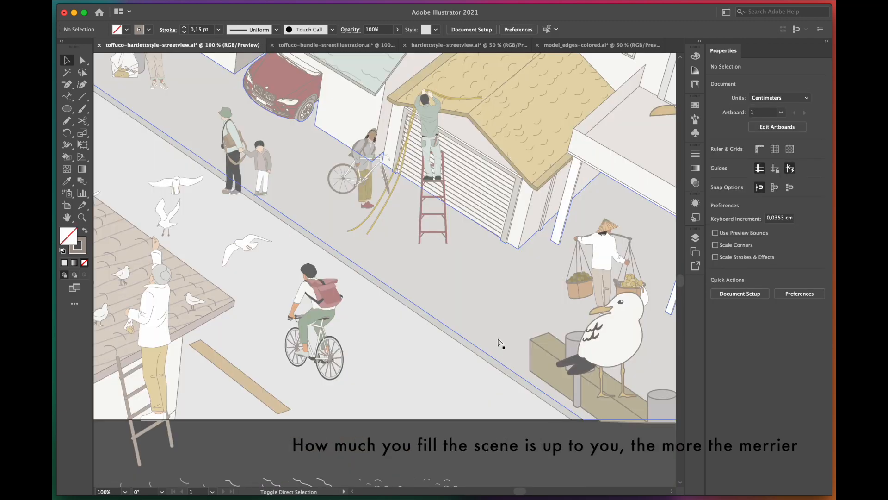
pyautogui.press('super+v')
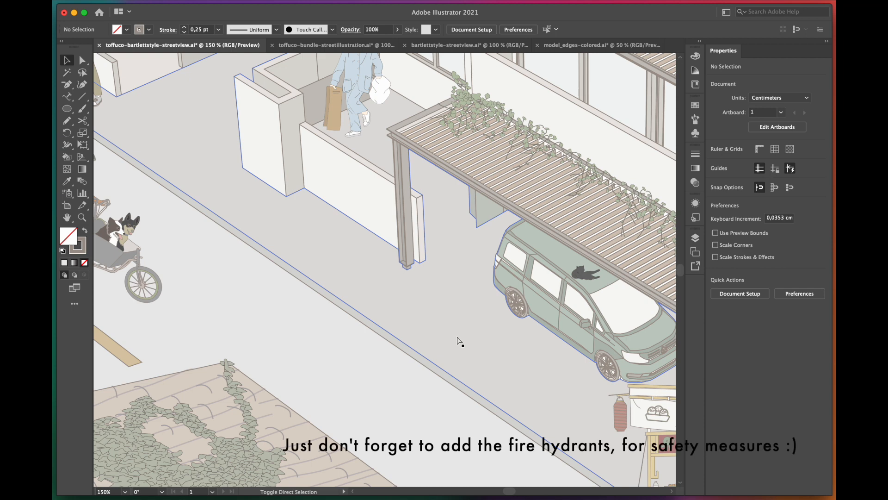
pyautogui.press('super+v')
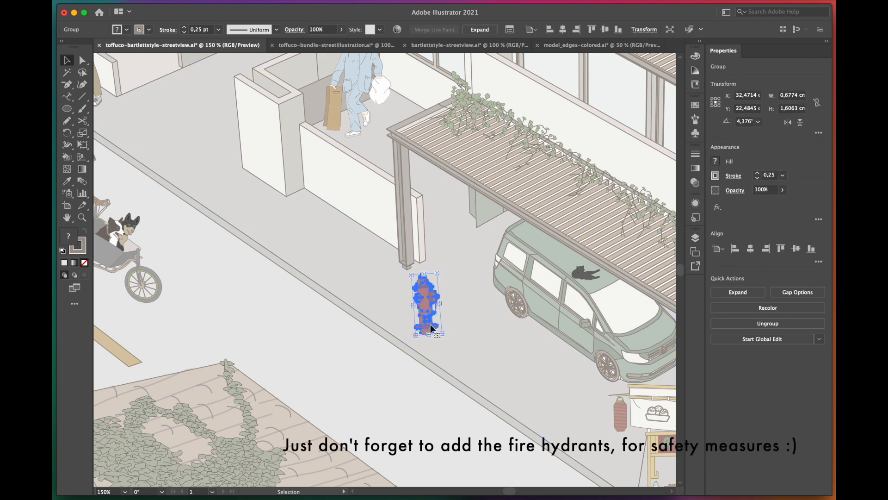
pyautogui.click(378, 326)
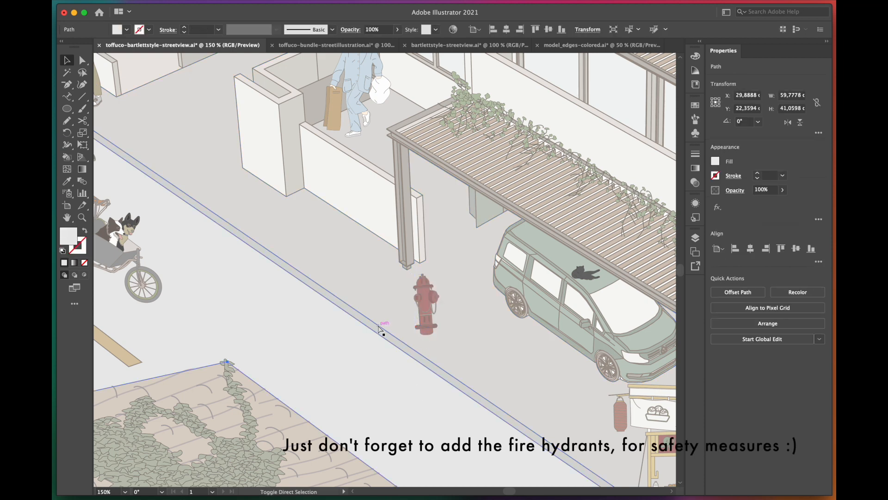
# Step: Place the tan dog beside the hydrant near the pergola and the trash bin along the white garden wall
pyautogui.press('super+v')
pyautogui.click(394, 379)
pyautogui.press('super+equal')
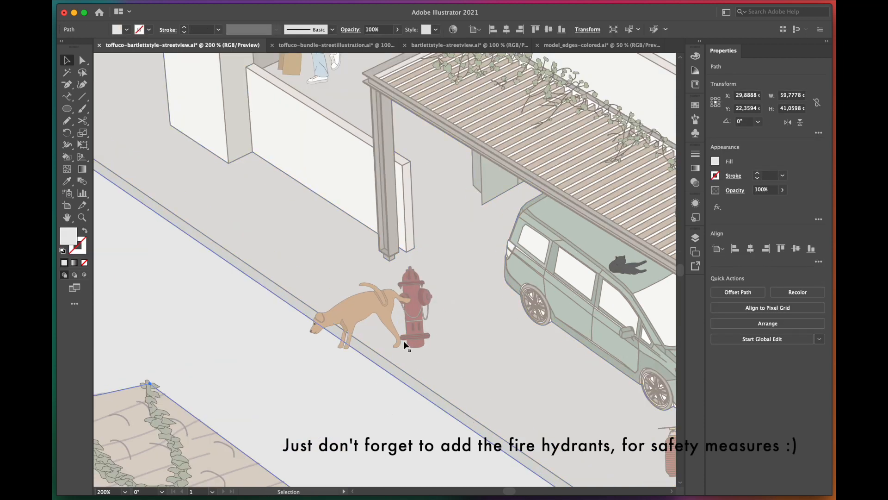
pyautogui.scroll(1, 407, 345)
pyautogui.scroll(-2, 431, 283)
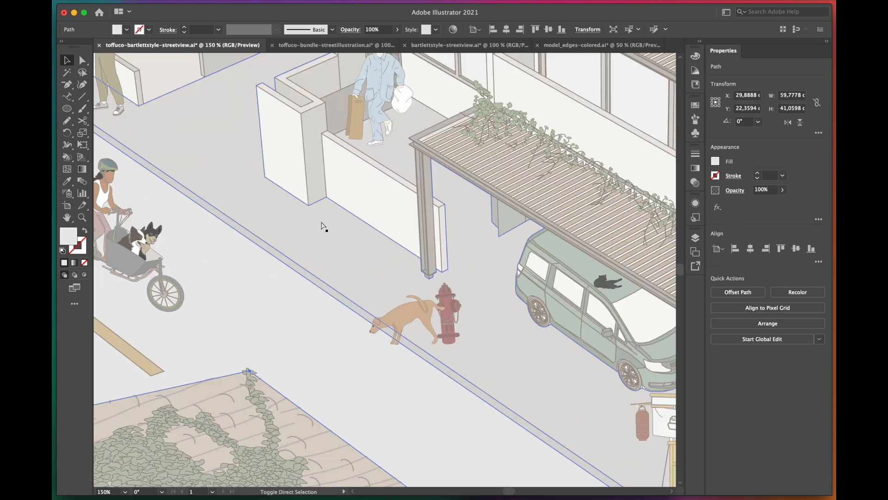
pyautogui.click(324, 222)
pyautogui.click(241, 332)
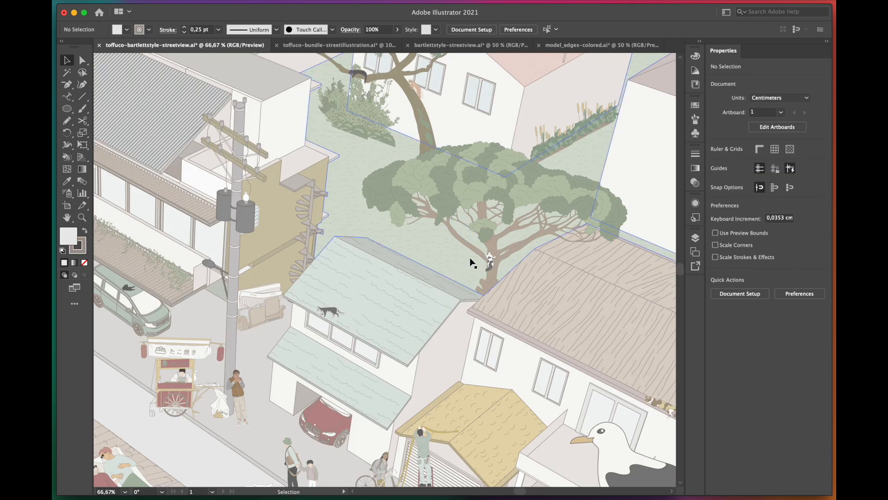
# Step: Place the group of rope-skipping children on the lawn beneath the broad tree, behind the turquoise-roofed house
pyautogui.scroll(1, 469, 261)
pyautogui.click(327, 296)
pyautogui.scroll(-2, 333, 317)
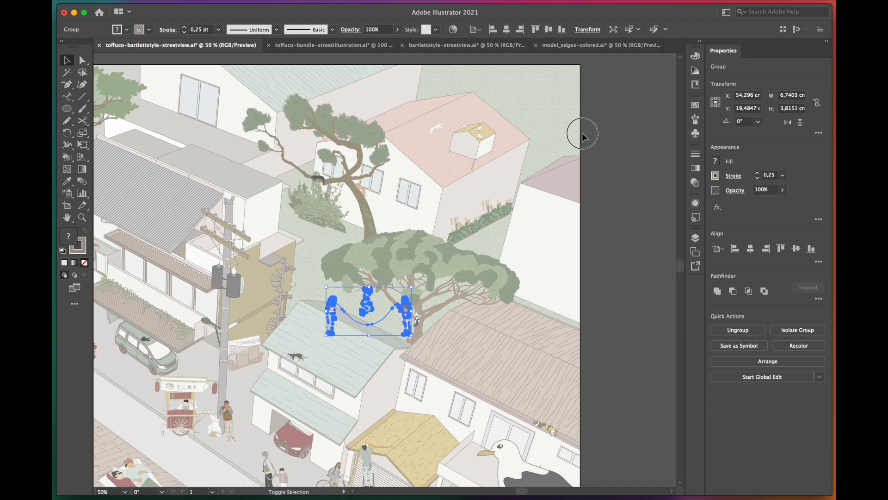
# Step: Send the rope-skipping children together with the lawn shape to the back, behind the tree and roofs
pyautogui.keyDown('shift'); pyautogui.click(566, 135); pyautogui.keyUp('shift')
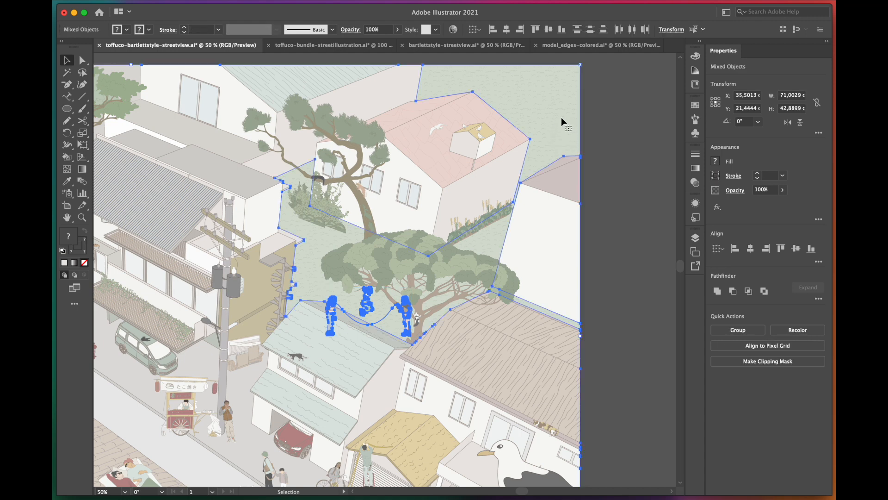
pyautogui.rightClick(562, 118)
pyautogui.moveTo(110, 452)
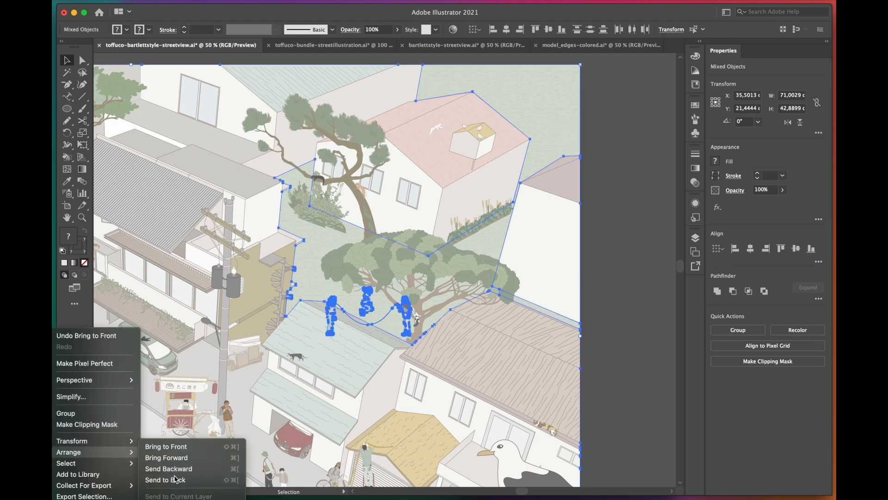
pyautogui.click(175, 480)
pyautogui.click(631, 283)
pyautogui.press('super+equal')
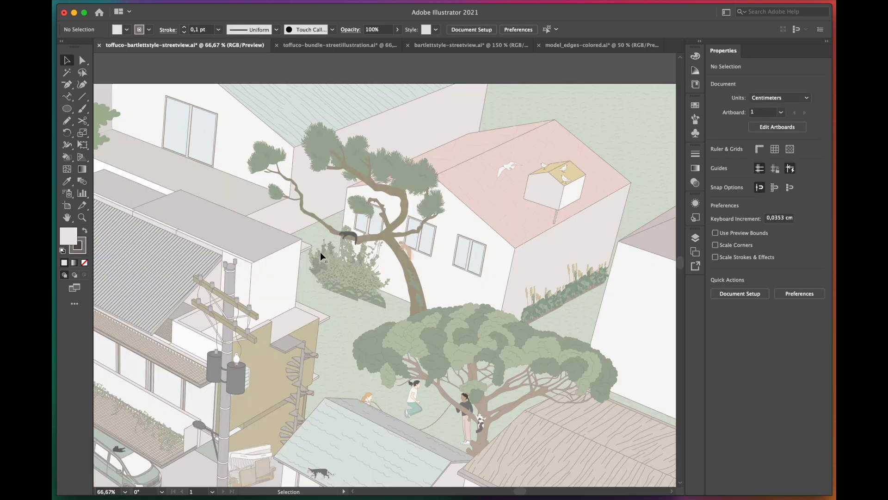
# Step: Isolate the garden bush group and paste three playing children onto the lawn in front of the bush
pyautogui.doubleClick(338, 282)
pyautogui.scroll(2, 340, 293)
pyautogui.press('super+v')
pyautogui.click(260, 191)
pyautogui.scroll(4, 260, 192)
pyautogui.hscroll(-2, 260, 191)
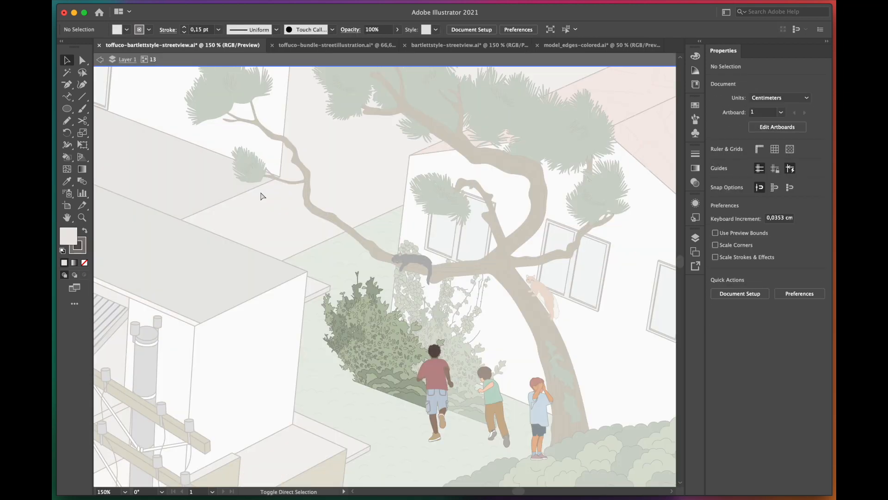
# Step: Add the clothesline with hanging laundry behind the pine branch, beside the roof terrace
pyautogui.press('super+f')
pyautogui.click(313, 248)
pyautogui.doubleClick(312, 247)
pyautogui.scroll(-2, 515, 218)
pyautogui.scroll(2, 301, 207)
pyautogui.hscroll(-2, 302, 207)
# Step: Furnish the roof terrace with the yellow parasol, people in deck chairs, a child on a bicycle, a potted tree and an ironing board
pyautogui.click(369, 98)
pyautogui.press('super+f')
pyautogui.click(415, 100)
pyautogui.press('super+f')
pyautogui.click(426, 109)
pyautogui.press('super+f')
pyautogui.click(426, 108)
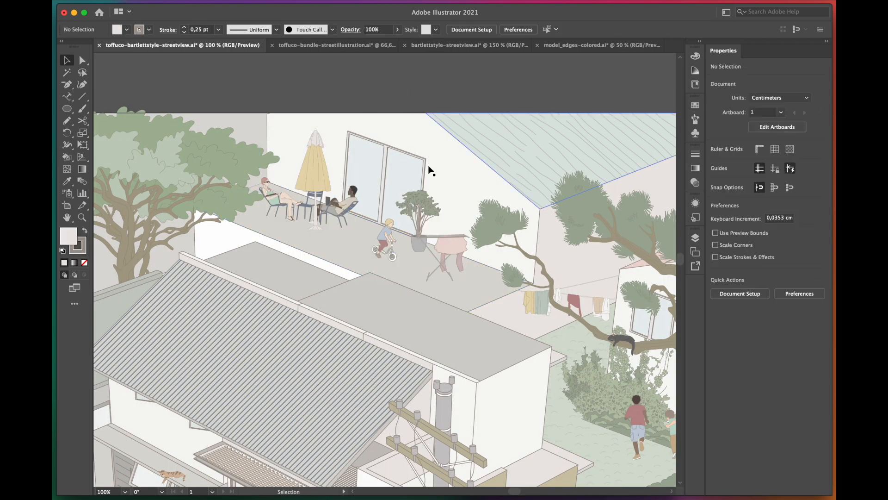
# Step: Add the picnic group to the grey flat roof and the seated people to the beige flat roof
pyautogui.press('super+f')
pyautogui.click(452, 84)
pyautogui.press('super+equal')
pyautogui.moveTo(182, 238); pyautogui.dragTo(595, 312)
pyautogui.moveTo(113, 212); pyautogui.dragTo(430, 250)
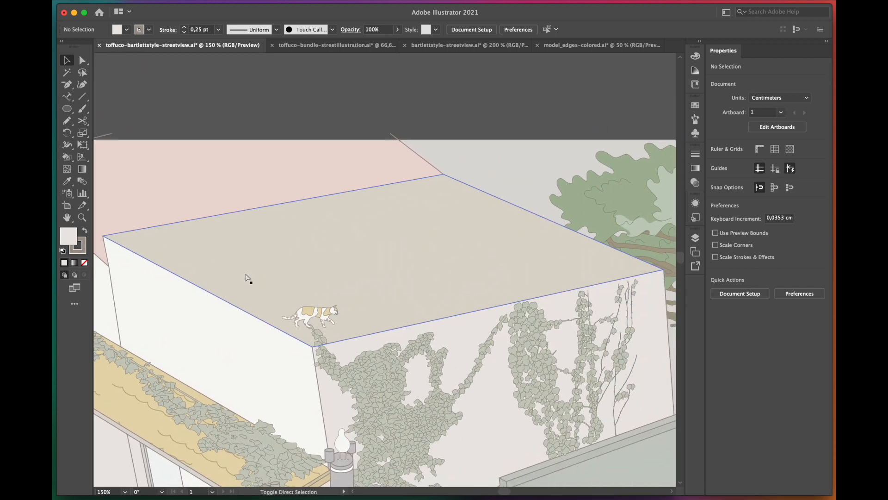
pyautogui.press('super+f')
pyautogui.click(468, 115)
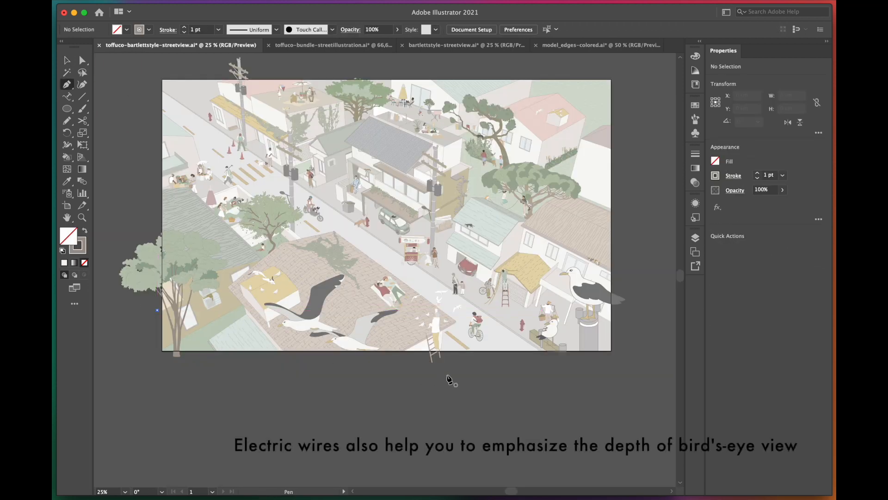
# Step: Draw curved, sagging electric wires with no fill and a 1 pt stroke across the scene, running past the artboard's edges
pyautogui.moveTo(544, 331); pyautogui.dragTo(547, 316)
pyautogui.moveTo(672, 290); pyautogui.dragTo(644, 306)
pyautogui.keyDown('super'); pyautogui.click(479, 370); pyautogui.keyUp('super')
pyautogui.moveTo(351, 342); pyautogui.dragTo(260, 363)
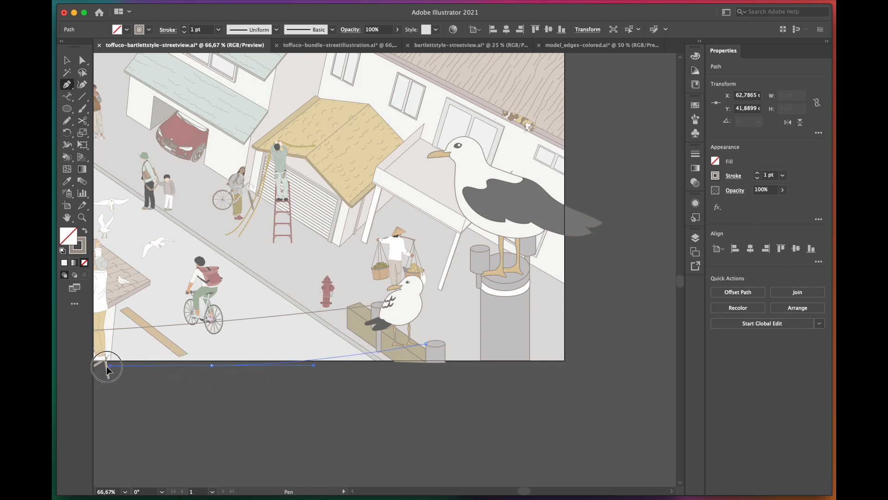
pyautogui.press('Escape')
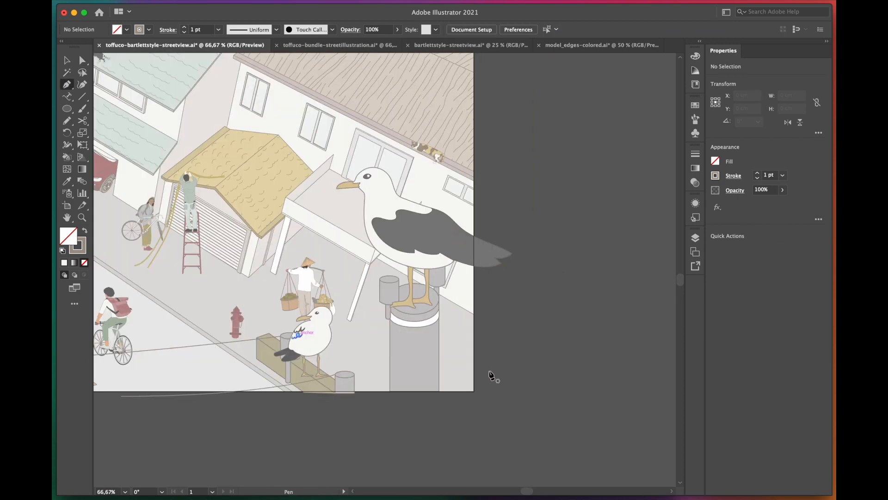
pyautogui.click(299, 333)
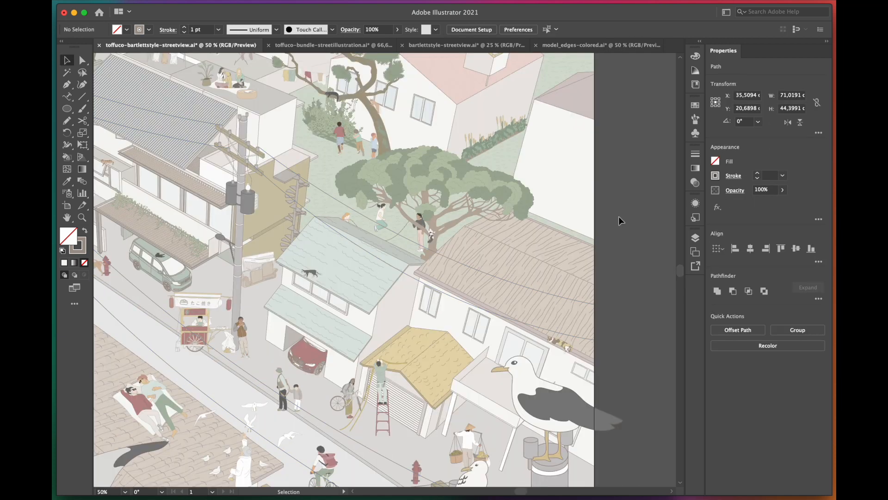
pyautogui.press('Escape')
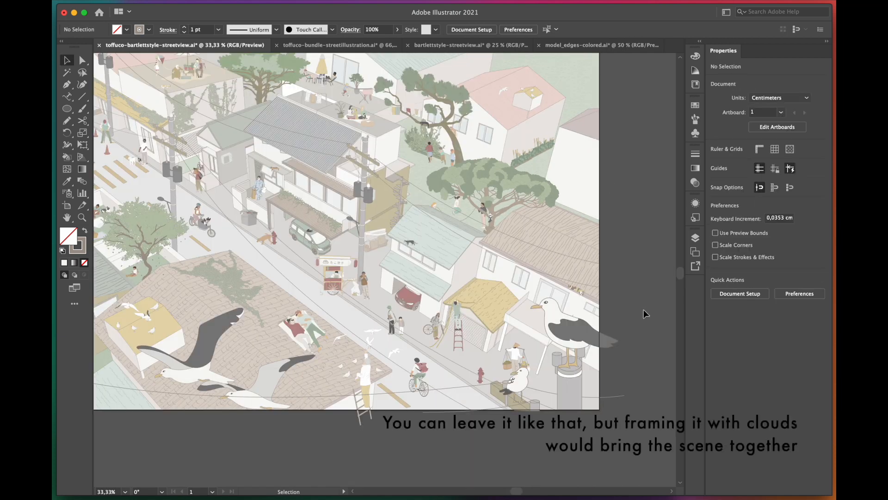
# Step: Draw wavy off-white cloud shapes around the scene's edges, overlapping the artwork and extending beyond the artboard
pyautogui.scroll(-2, 643, 310)
pyautogui.scroll(1, 635, 166)
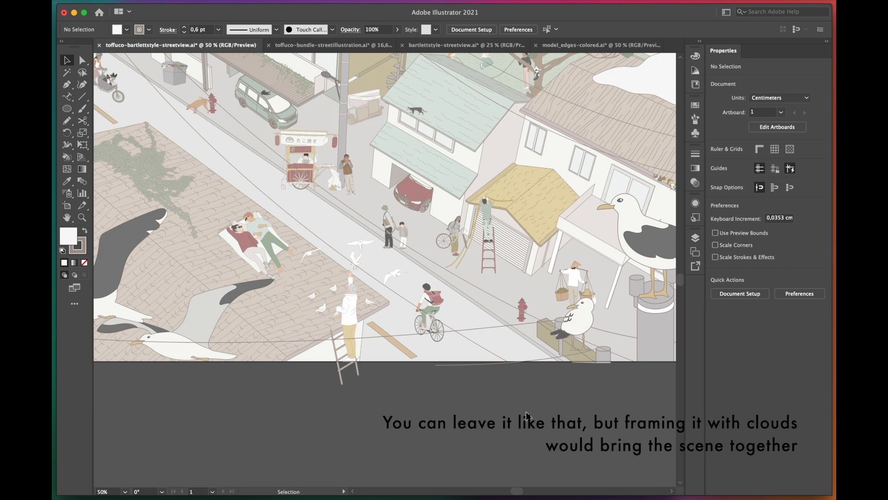
pyautogui.scroll(-2, 526, 411)
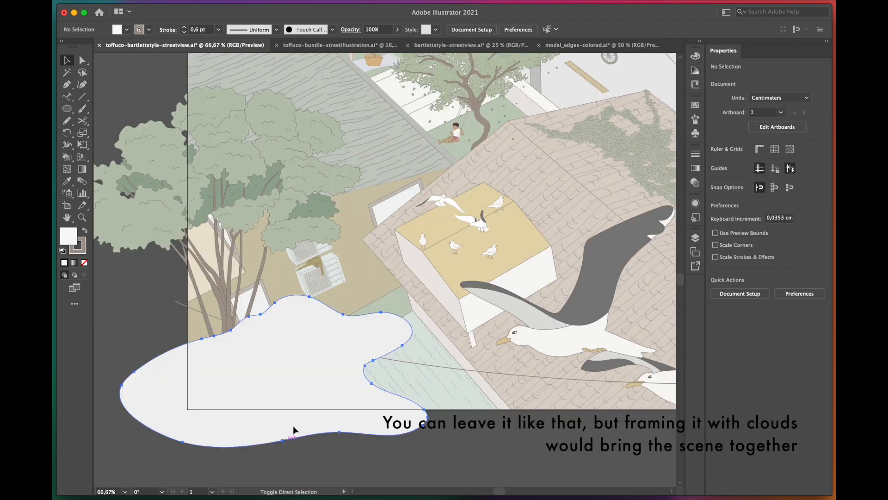
pyautogui.click(296, 423)
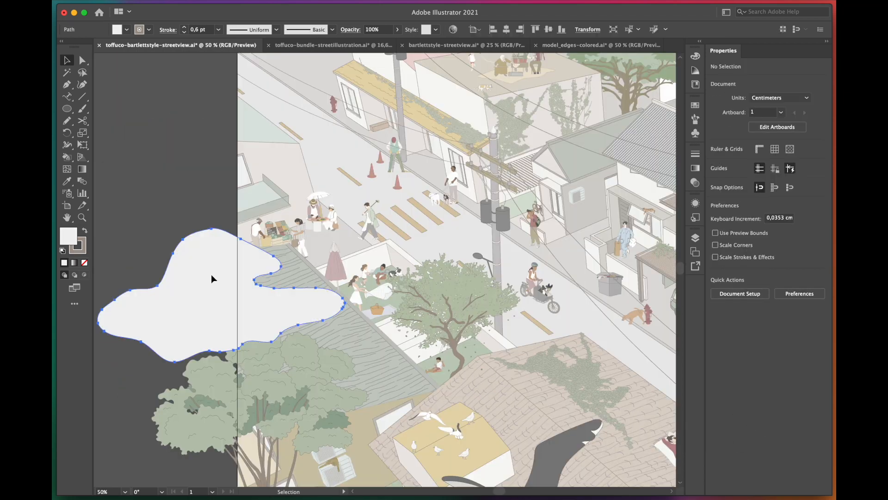
pyautogui.click(212, 274)
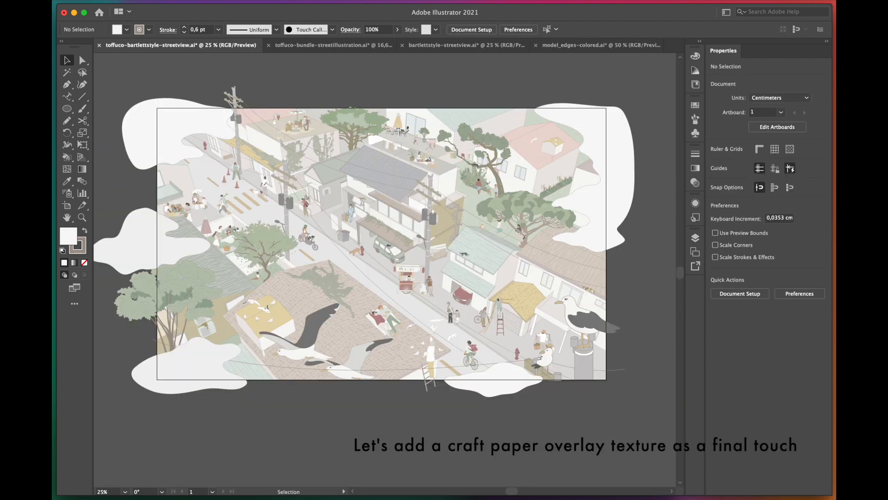
# Step: Cover the artboard with the brown craft-paper texture, scaled to its full width, and blend it with Darken at 13% opacity
pyautogui.moveTo(652, 433); pyautogui.dragTo(279, 235)
pyautogui.moveTo(498, 335); pyautogui.dragTo(634, 408)
pyautogui.click(734, 191)
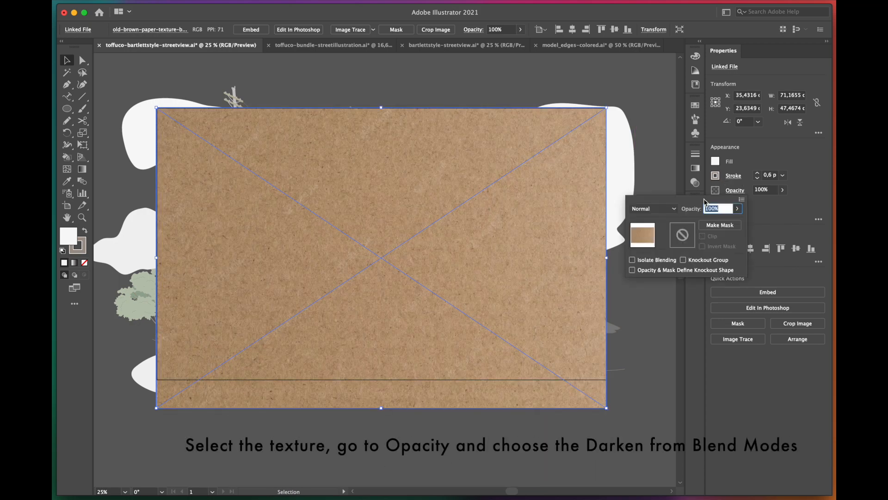
pyautogui.click(674, 210)
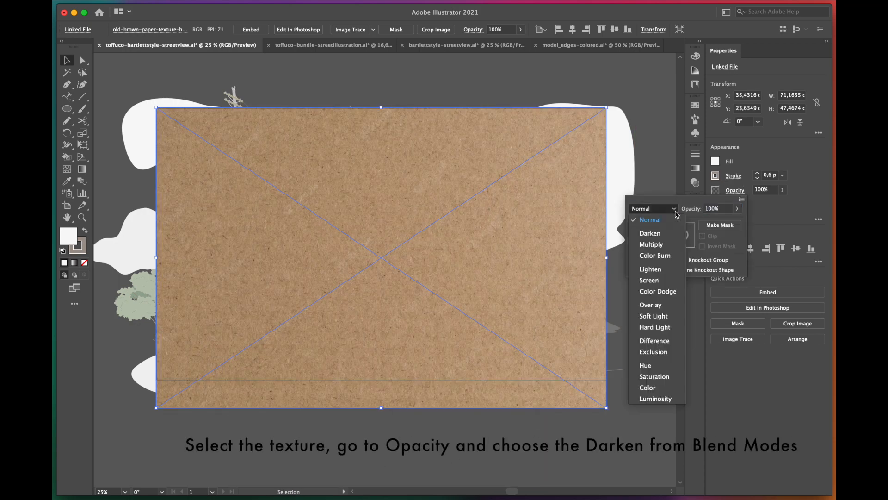
pyautogui.click(650, 234)
pyautogui.click(737, 208)
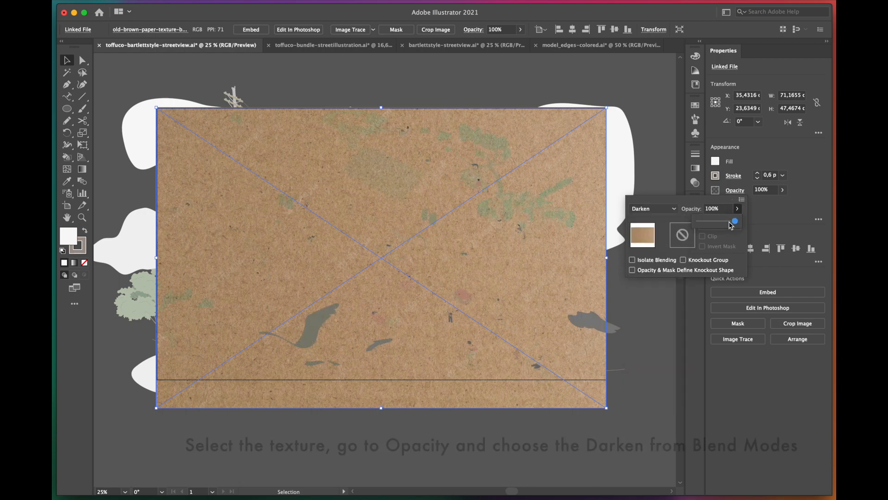
pyautogui.moveTo(734, 221); pyautogui.dragTo(703, 221)
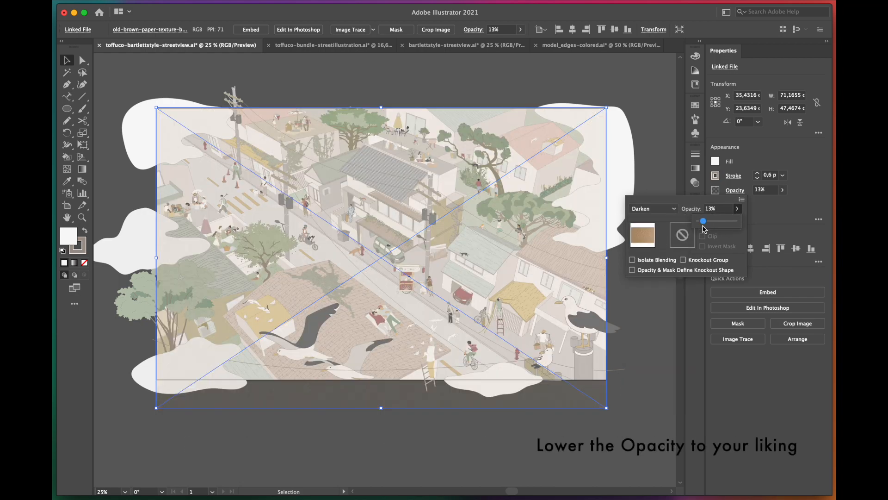
pyautogui.click(661, 287)
# Step: Draw a rectangle matching the artboard over the scene and use it as a clipping mask for all the artwork
pyautogui.moveTo(67, 108); pyautogui.dragTo(110, 110)
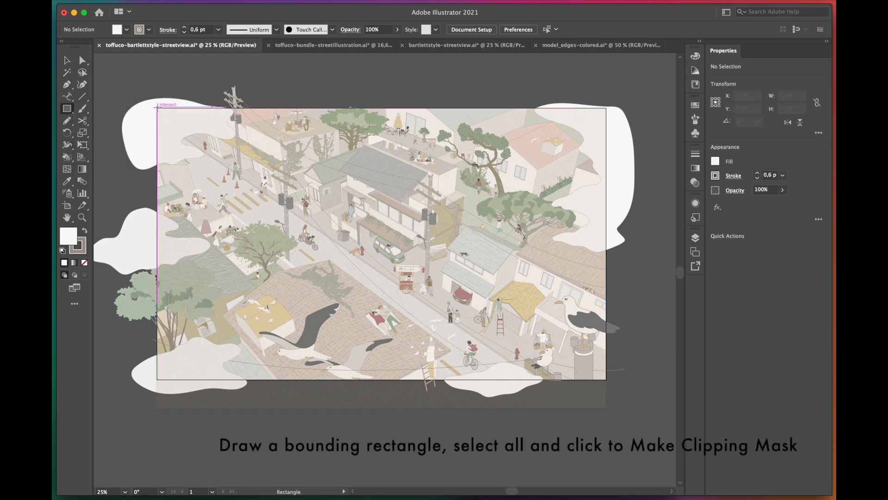
pyautogui.moveTo(157, 106); pyautogui.dragTo(607, 380)
pyautogui.click(67, 60)
pyautogui.click(109, 85)
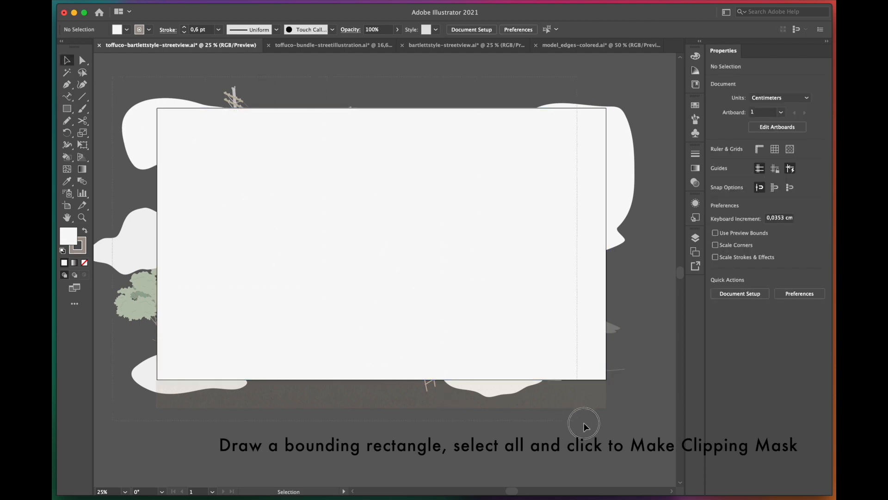
pyautogui.hscroll(3, 577, 420)
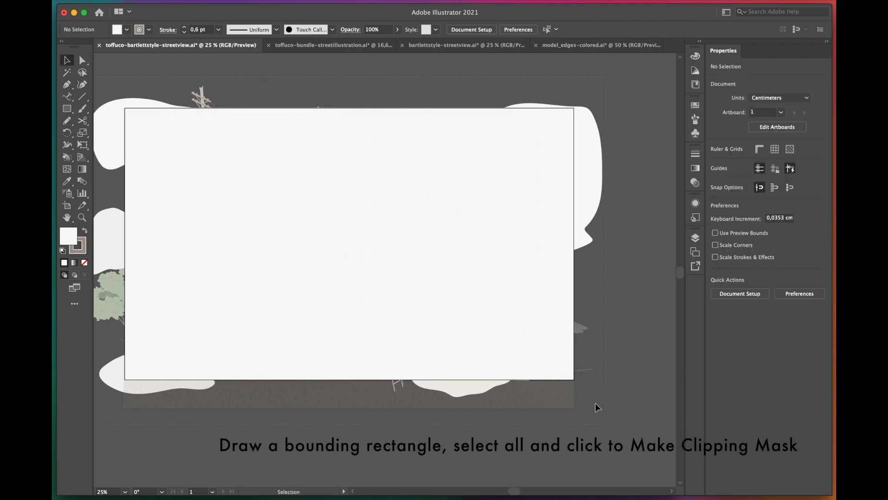
pyautogui.press('super+a')
pyautogui.hscroll(-4, 596, 407)
pyautogui.click(762, 323)
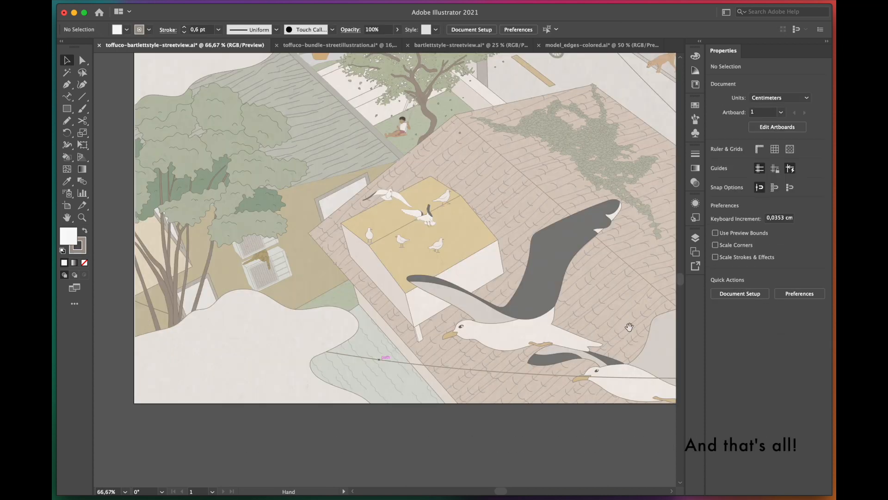
# Step: Examine the finished illustration up close, from the tiled roof with seagulls to the street, houses and garden
pyautogui.moveTo(630, 328); pyautogui.dragTo(492, 343)
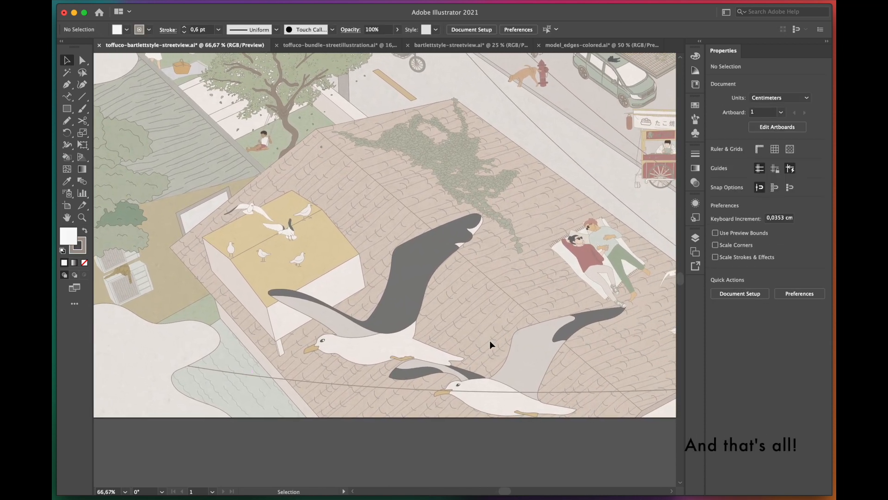
pyautogui.moveTo(630, 352); pyautogui.dragTo(387, 355)
pyautogui.moveTo(581, 331); pyautogui.dragTo(359, 332)
pyautogui.moveTo(496, 99); pyautogui.dragTo(544, 258)
pyautogui.moveTo(232, 264); pyautogui.dragTo(378, 158)
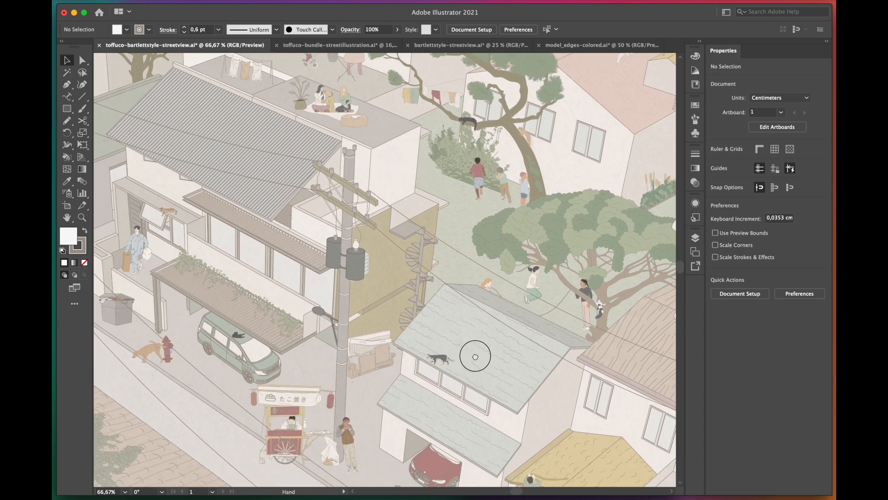
pyautogui.moveTo(475, 357); pyautogui.dragTo(482, 258)
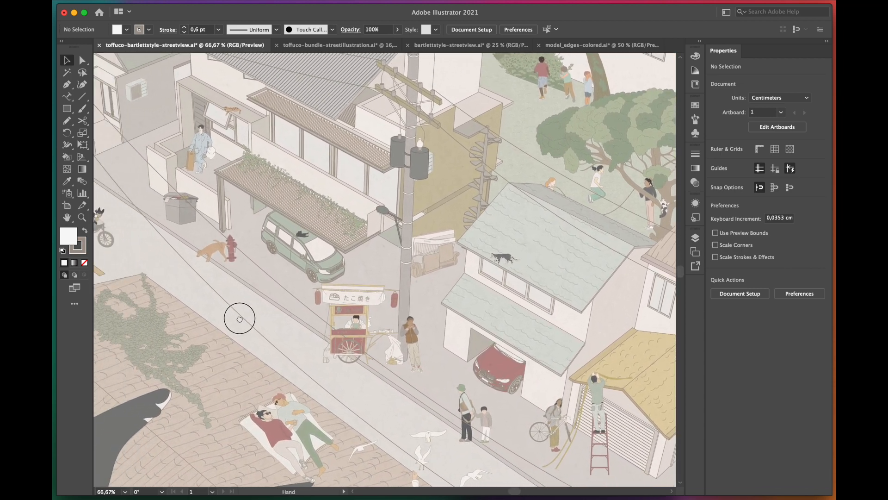